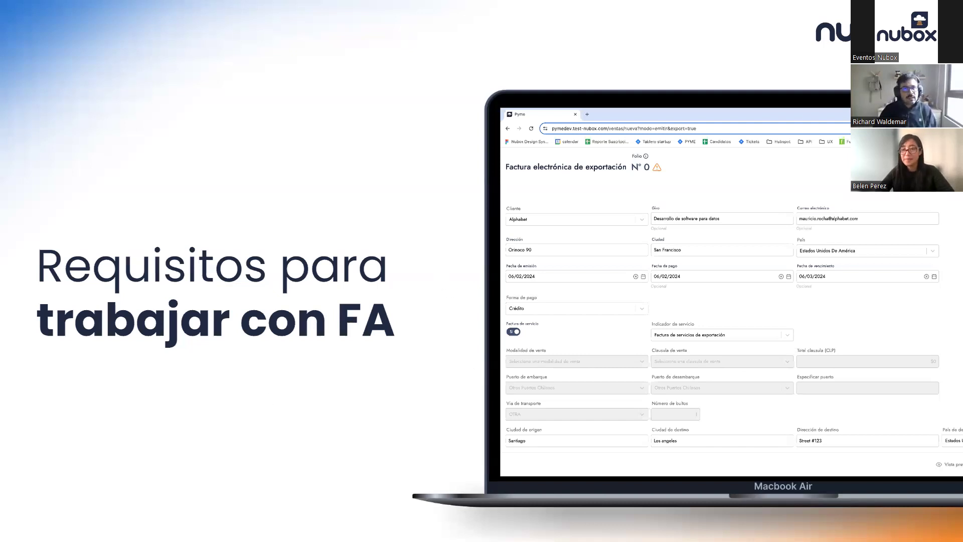
Sign in with the credentials already filled in and review the sales and purchases charts on the home dashboard.
{"action": "left_click", "coordinate": [417, 285]}
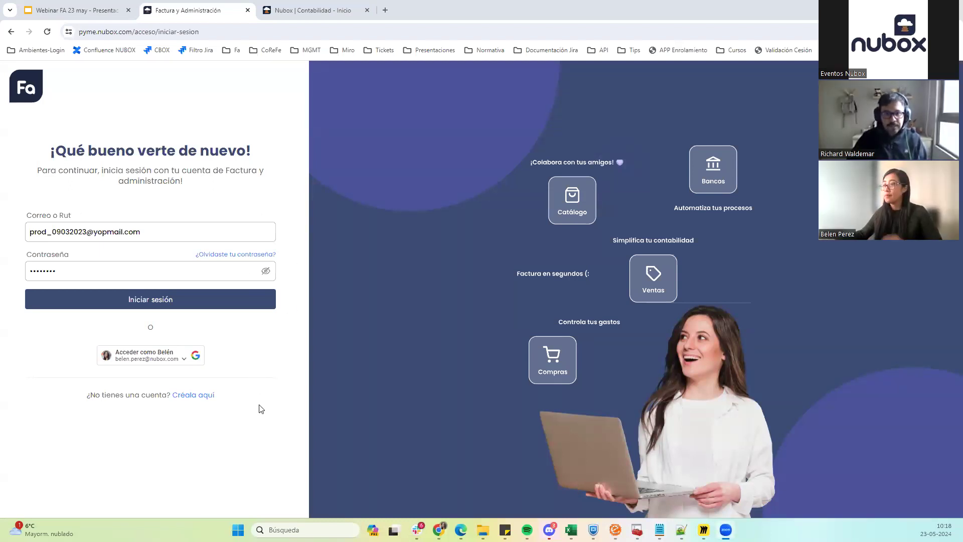
{"action": "left_click", "coordinate": [151, 304]}
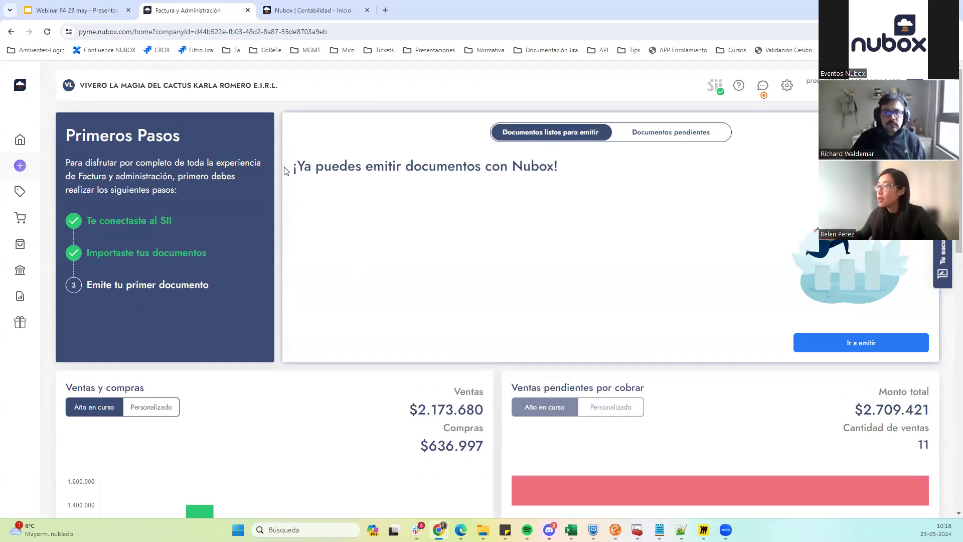
{"action": "scroll", "coordinate": [290, 172], "scroll_direction": "down", "scroll_amount": 1}
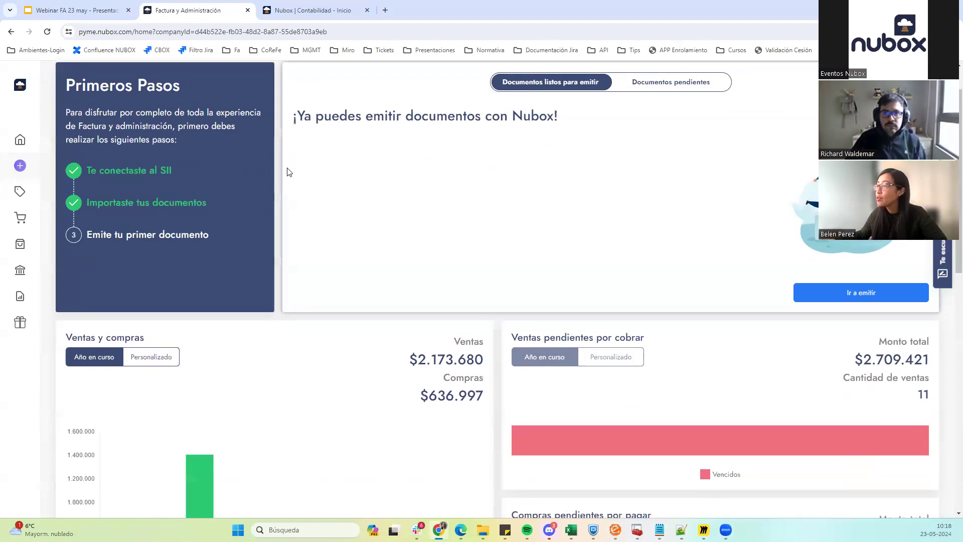
{"action": "scroll", "coordinate": [289, 172], "scroll_direction": "down", "scroll_amount": 5}
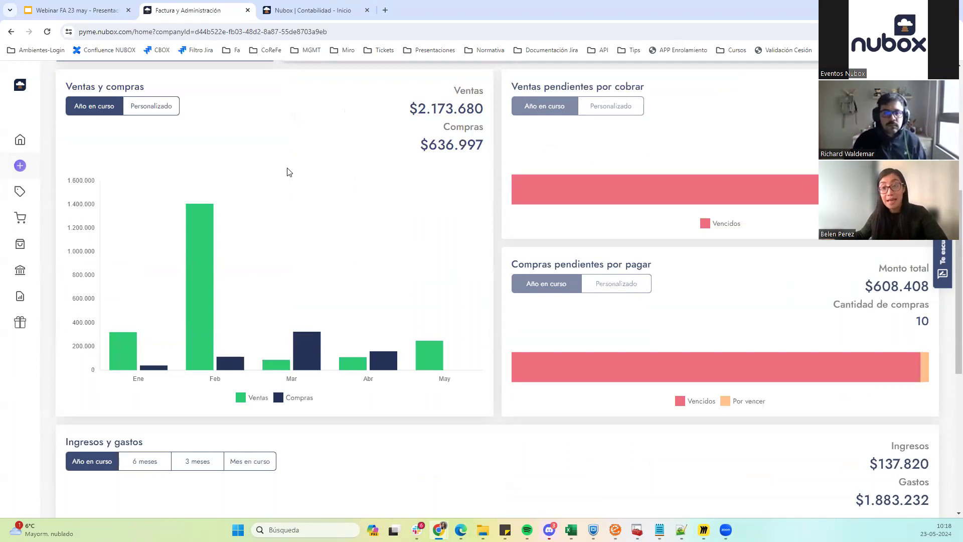
{"action": "left_click", "coordinate": [23, 131]}
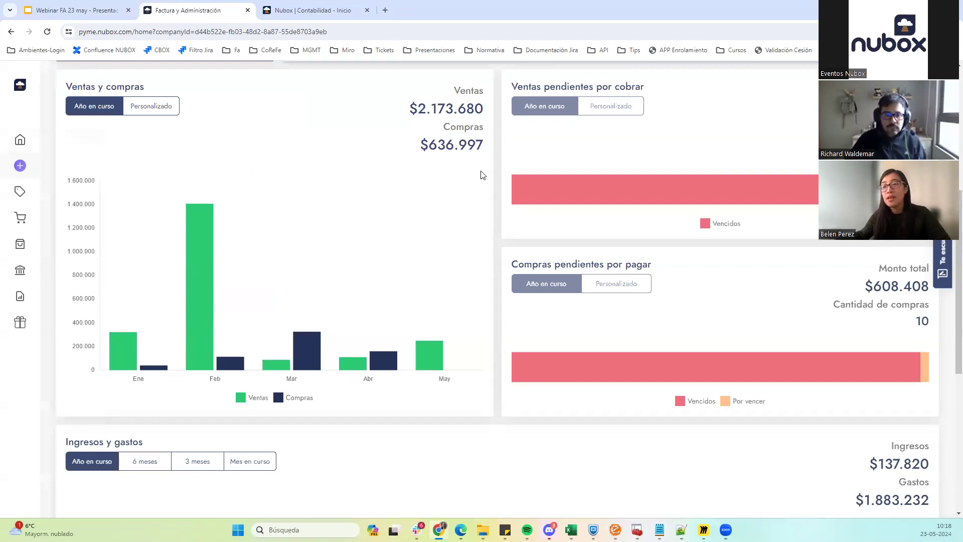
{"action": "mouse_move", "coordinate": [300, 355]}
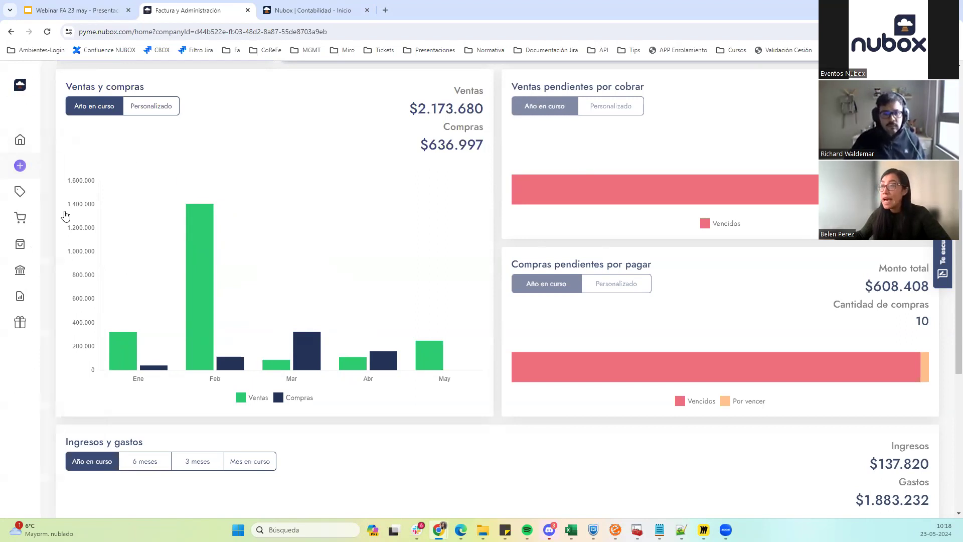
View the client list of the sales section, and open the list of sales documents.
{"action": "mouse_move", "coordinate": [45, 210]}
{"action": "left_click", "coordinate": [72, 364]}
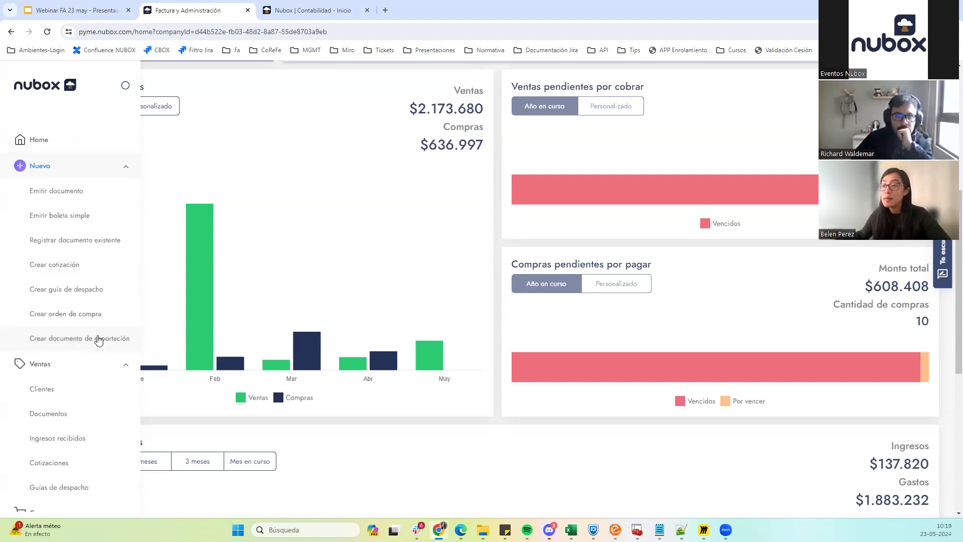
{"action": "left_click", "coordinate": [69, 391]}
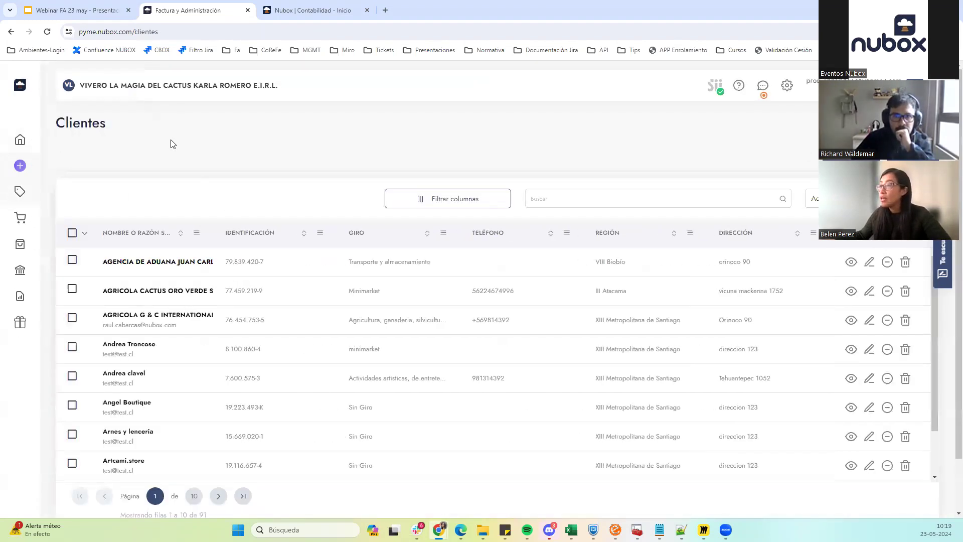
{"action": "mouse_move", "coordinate": [25, 176]}
{"action": "left_click", "coordinate": [64, 415]}
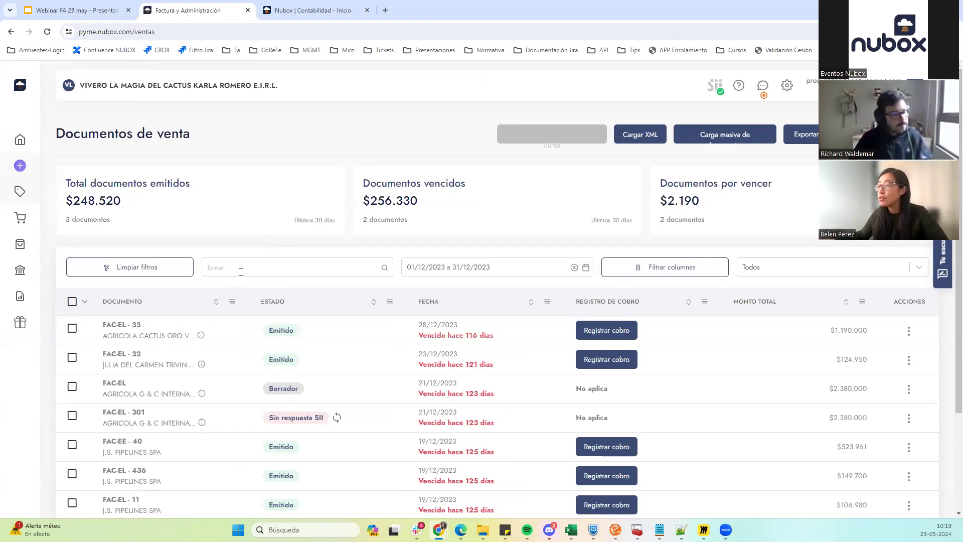
Register the full collection of sales invoice FAC-EL 33 with 31/12/2023 as the collection date.
{"action": "scroll", "coordinate": [495, 275], "scroll_direction": "down", "scroll_amount": 1}
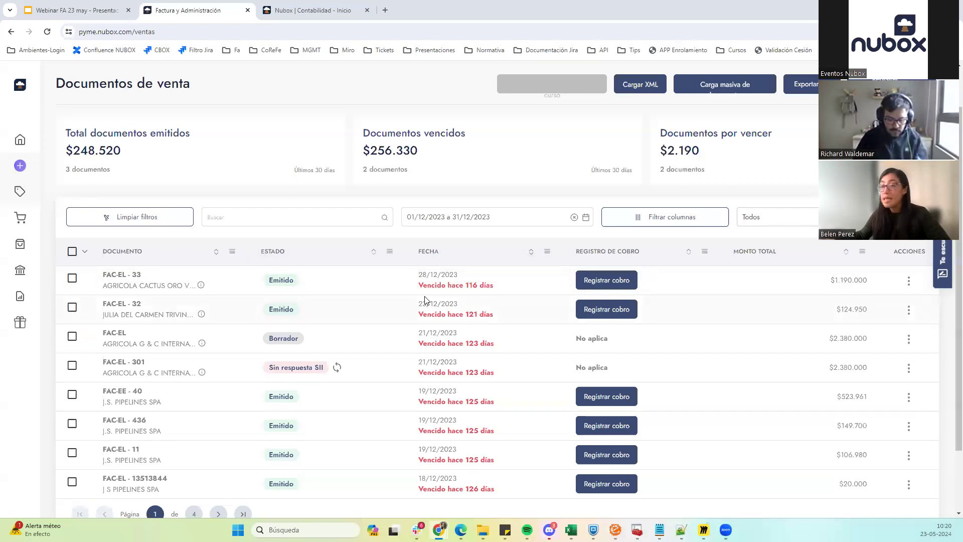
{"action": "left_click", "coordinate": [615, 282]}
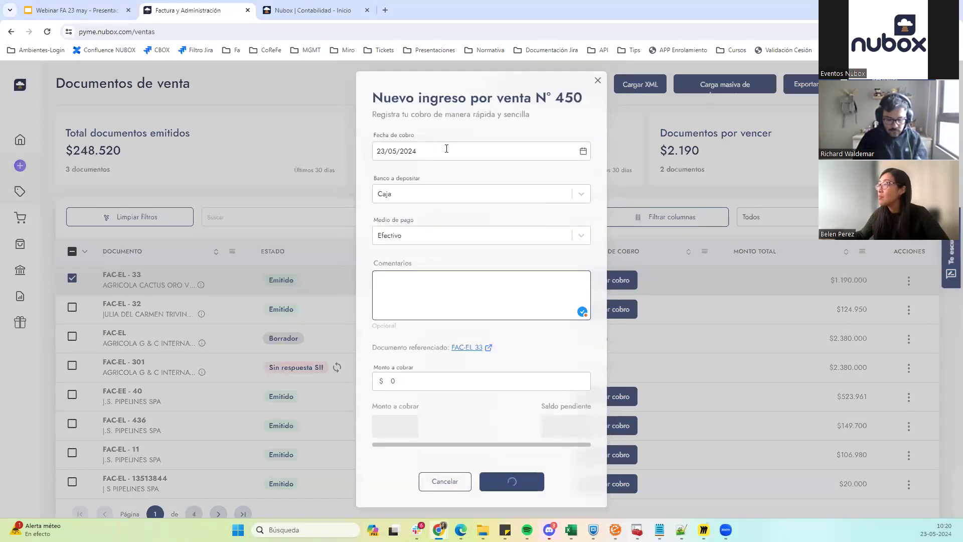
{"action": "left_click", "coordinate": [584, 154]}
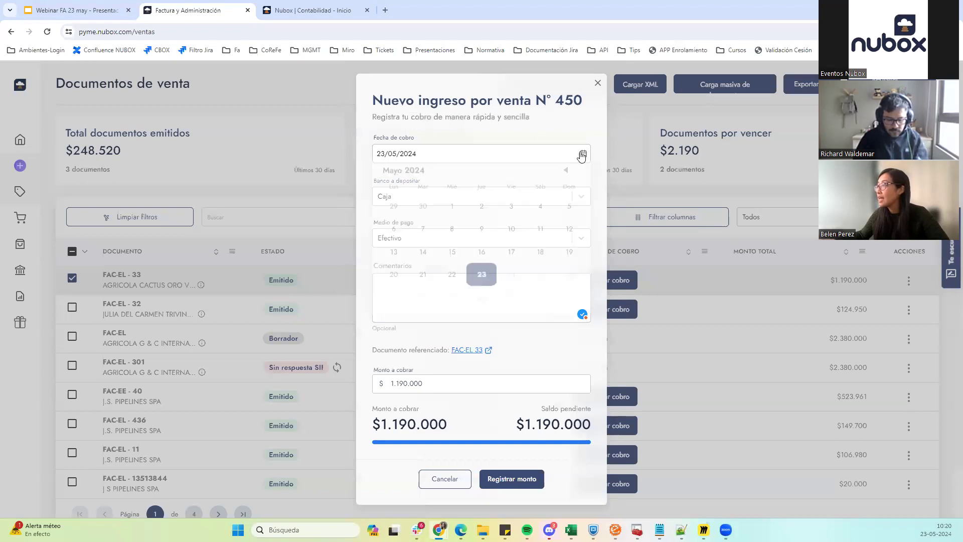
{"action": "left_click", "coordinate": [566, 176]}
{"action": "left_click", "coordinate": [566, 177]}
{"action": "left_click", "coordinate": [566, 176]}
{"action": "left_click", "coordinate": [567, 176]}
{"action": "left_click", "coordinate": [566, 176]}
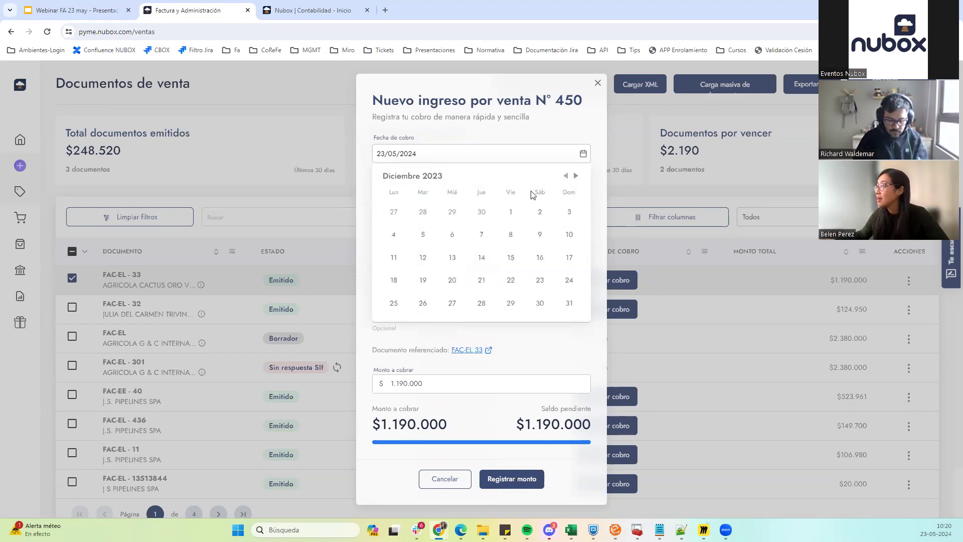
{"action": "left_click", "coordinate": [563, 304]}
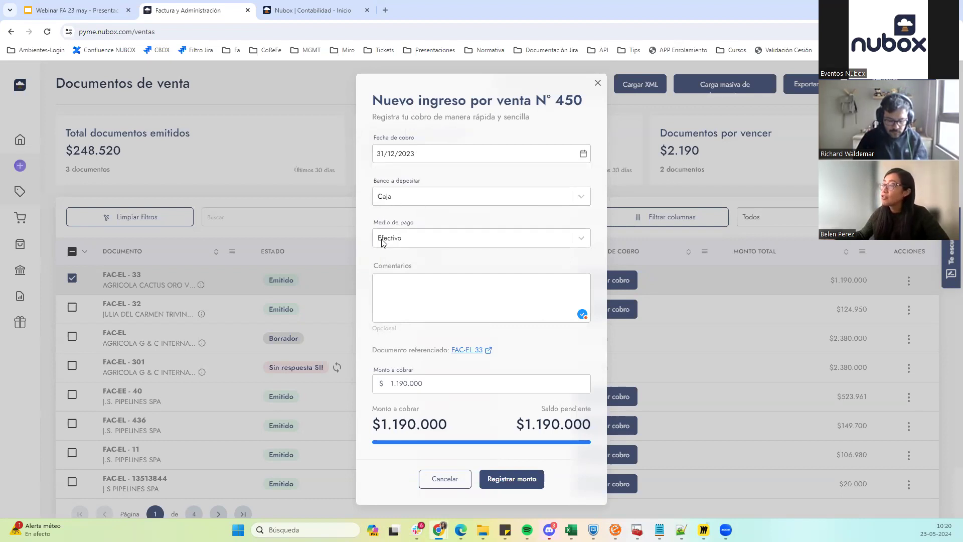
{"action": "left_click", "coordinate": [499, 482]}
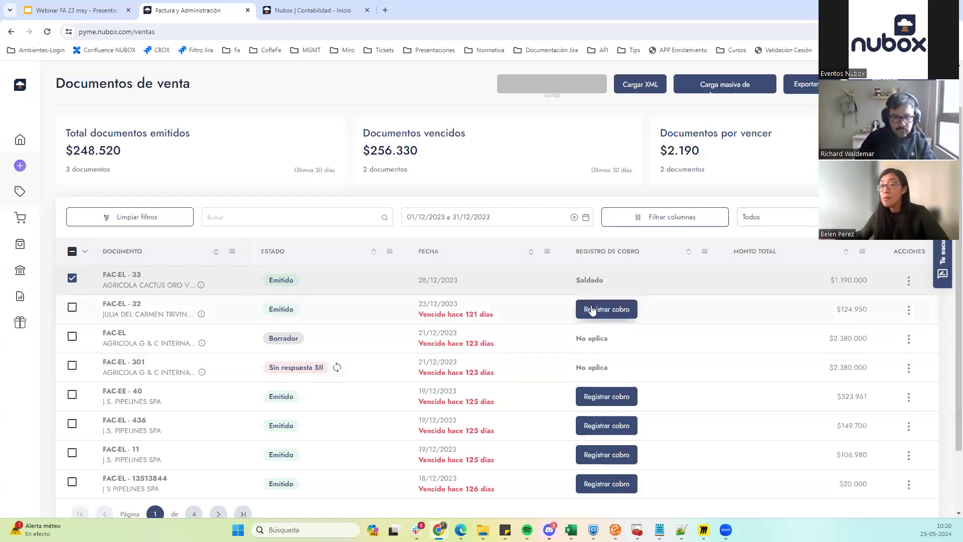
Register the collection of sales invoice FAC-EL 32 in two receipts: a partial $50.000 and the remaining $74.950.
{"action": "left_click", "coordinate": [628, 315]}
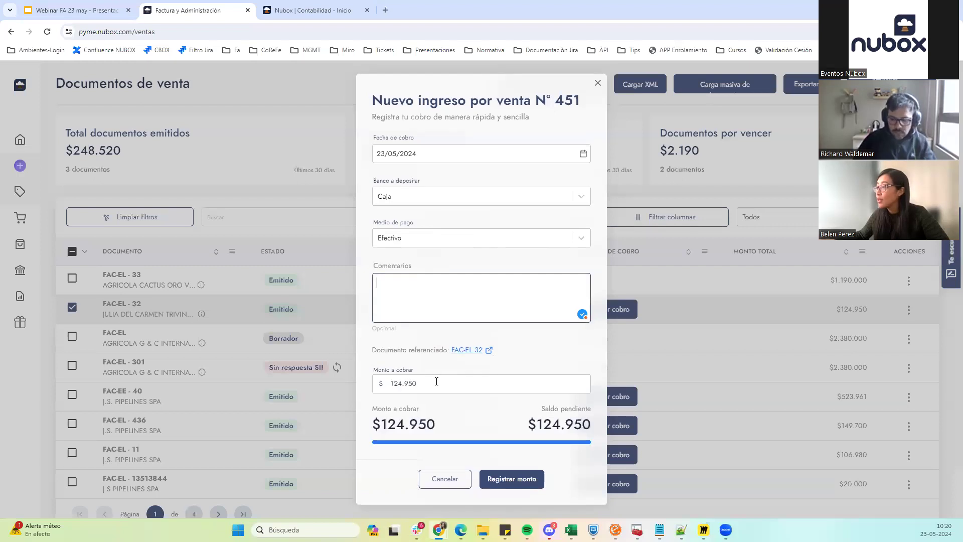
{"action": "double_click", "coordinate": [382, 385]}
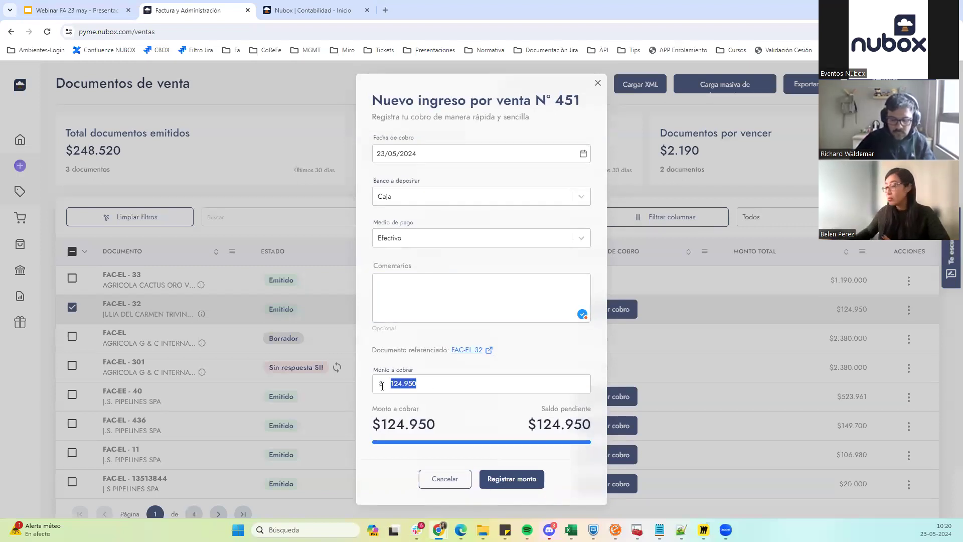
{"action": "type", "text": "500000"}
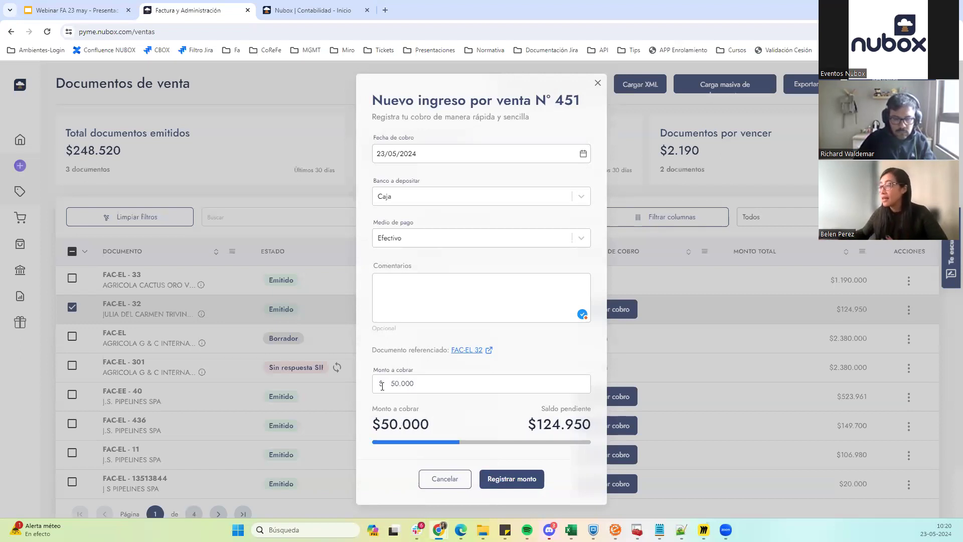
{"action": "left_click", "coordinate": [509, 485]}
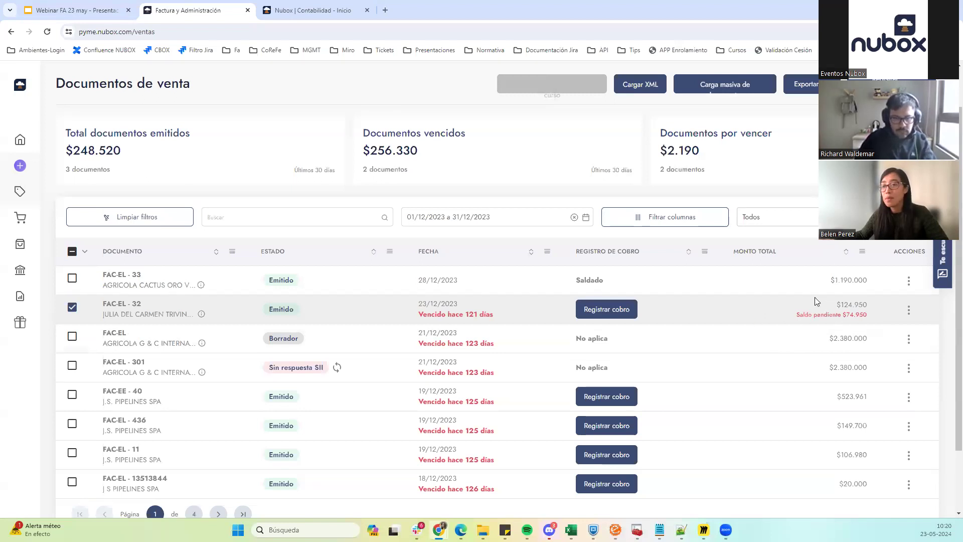
{"action": "left_click", "coordinate": [617, 311]}
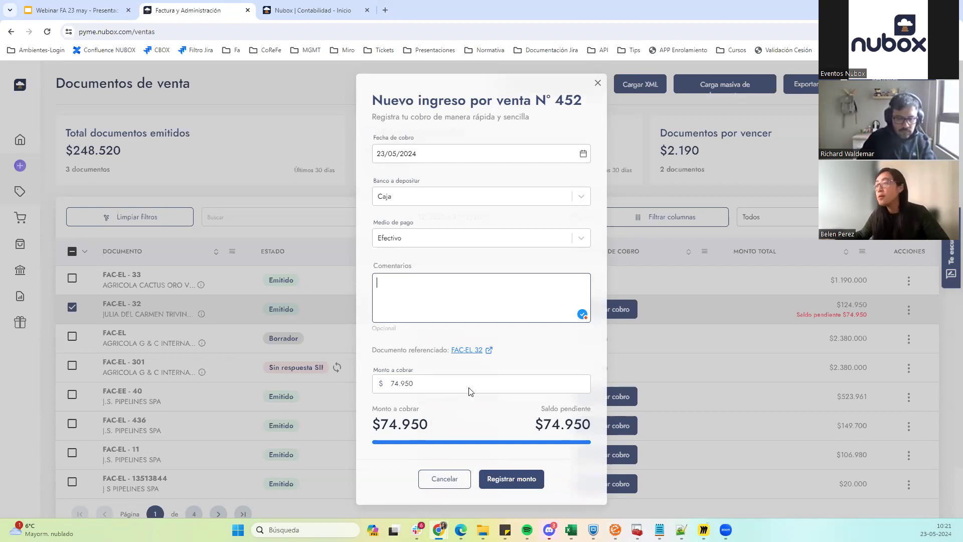
{"action": "left_click", "coordinate": [511, 481]}
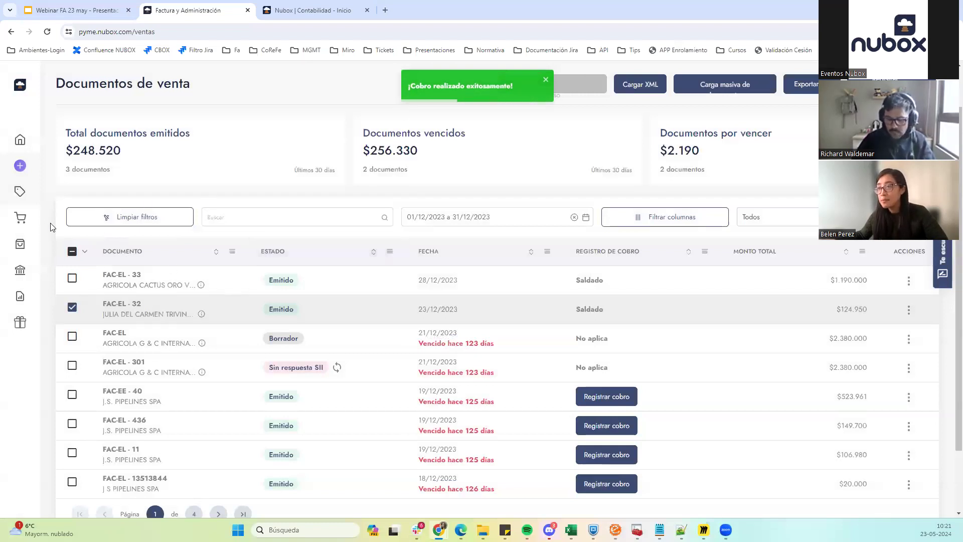
Open the list of purchase documents in the purchases section.
{"action": "mouse_move", "coordinate": [20, 221]}
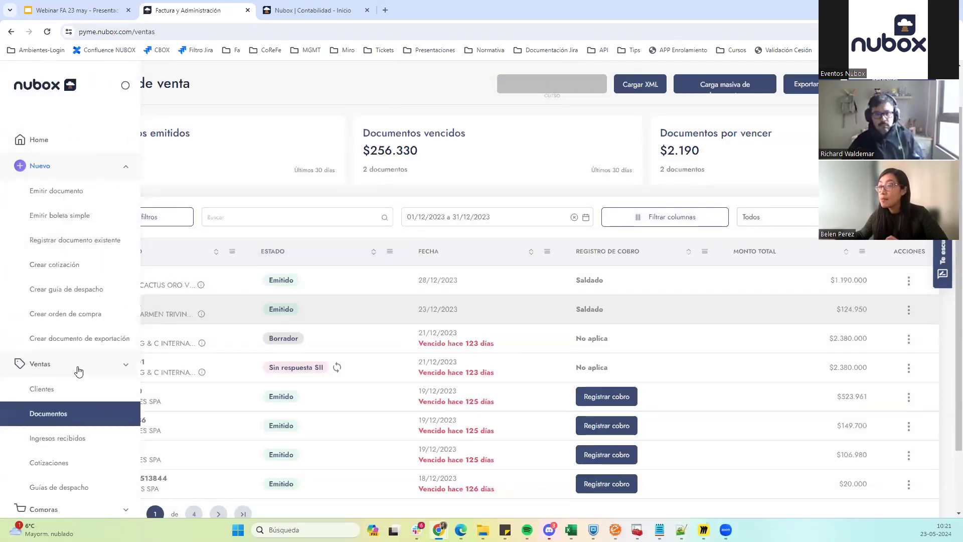
{"action": "left_click", "coordinate": [76, 371]}
{"action": "left_click", "coordinate": [71, 395]}
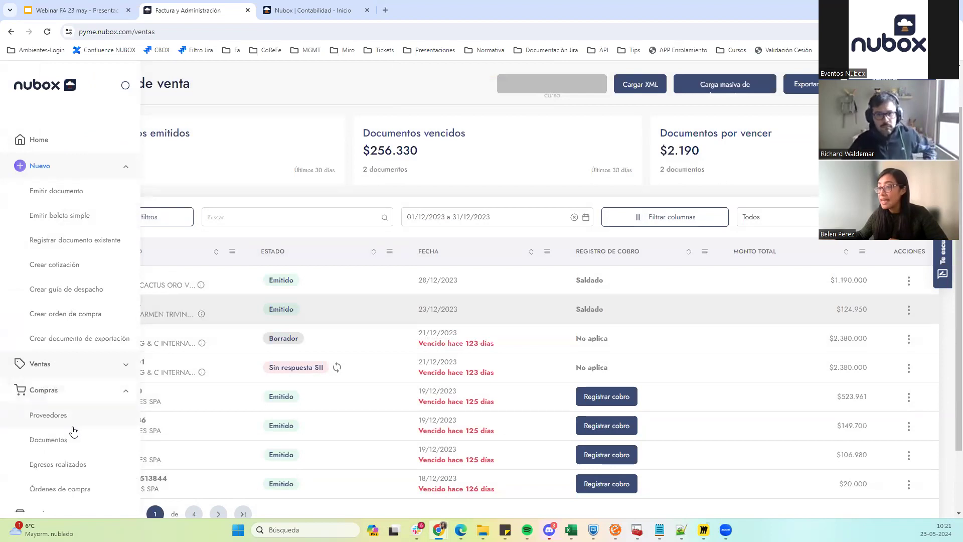
{"action": "left_click", "coordinate": [63, 441]}
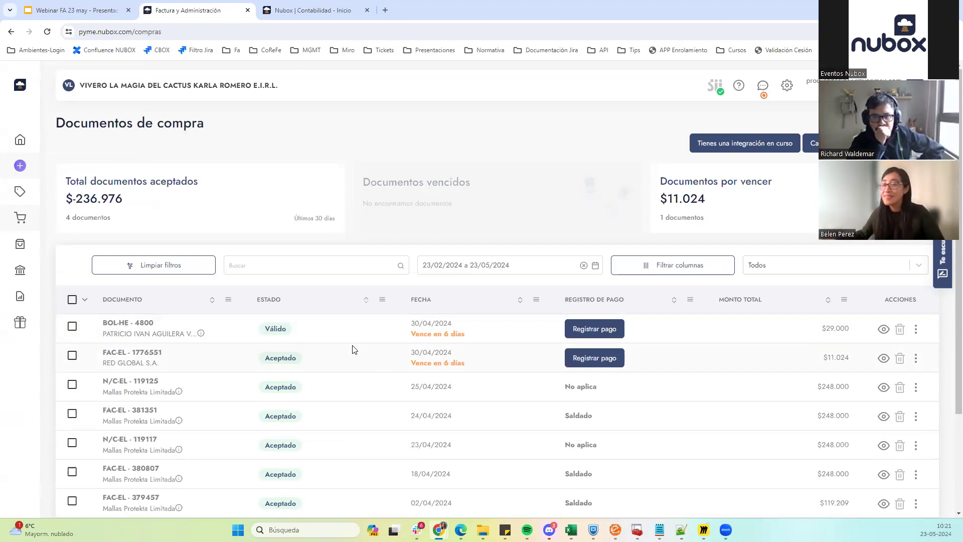
{"action": "scroll", "coordinate": [385, 265], "scroll_direction": "down", "scroll_amount": 1}
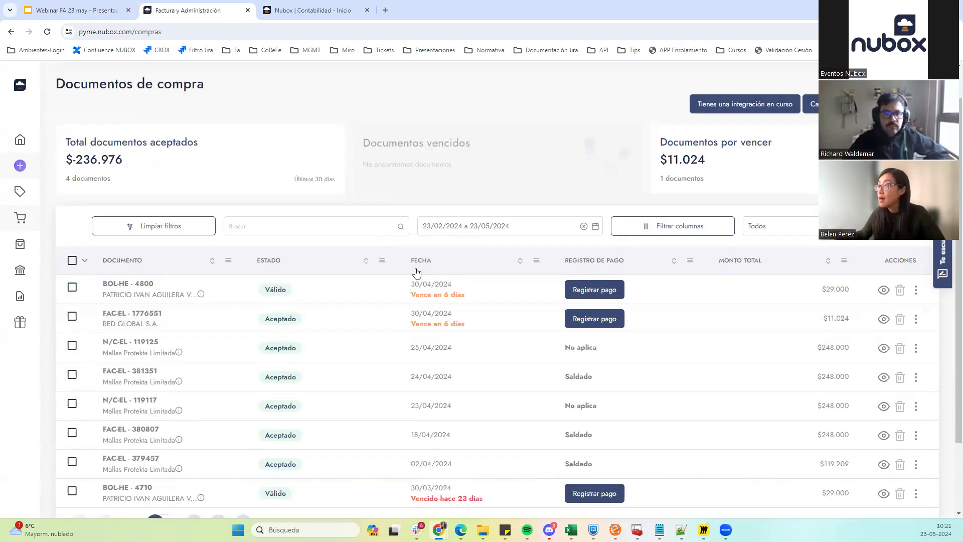
{"action": "left_click", "coordinate": [597, 309]}
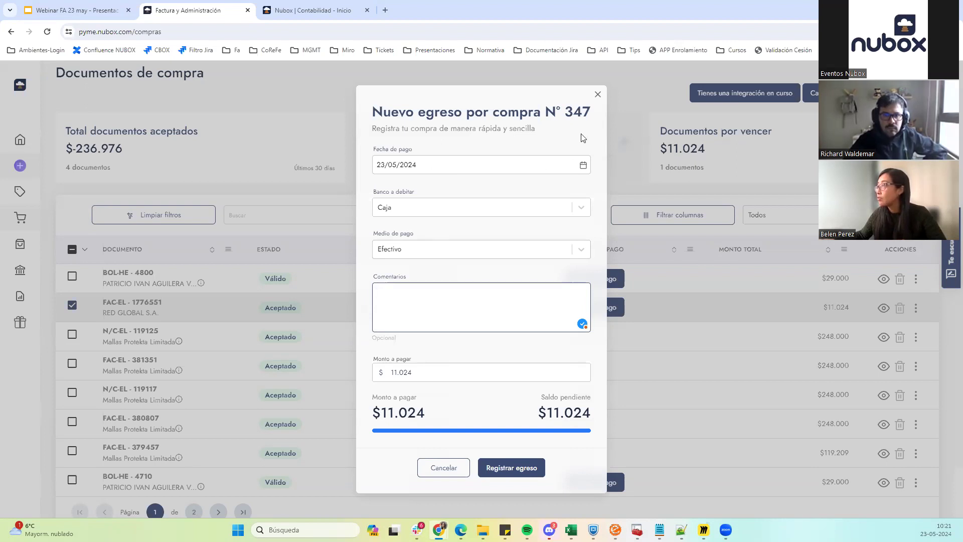
{"action": "left_click", "coordinate": [597, 94]}
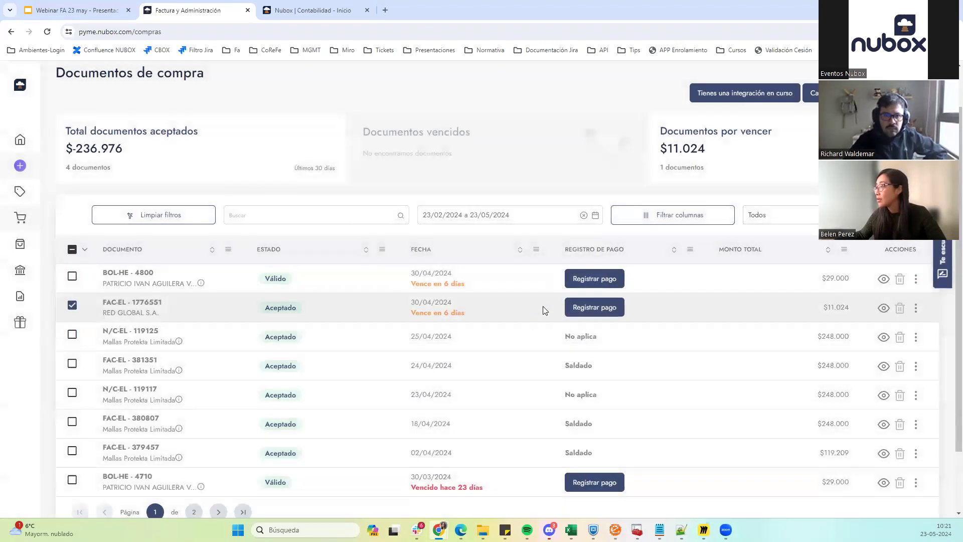
Filter the purchase documents to the date range 01/12/2023 to 31/12/2023.
{"action": "left_click", "coordinate": [595, 214]}
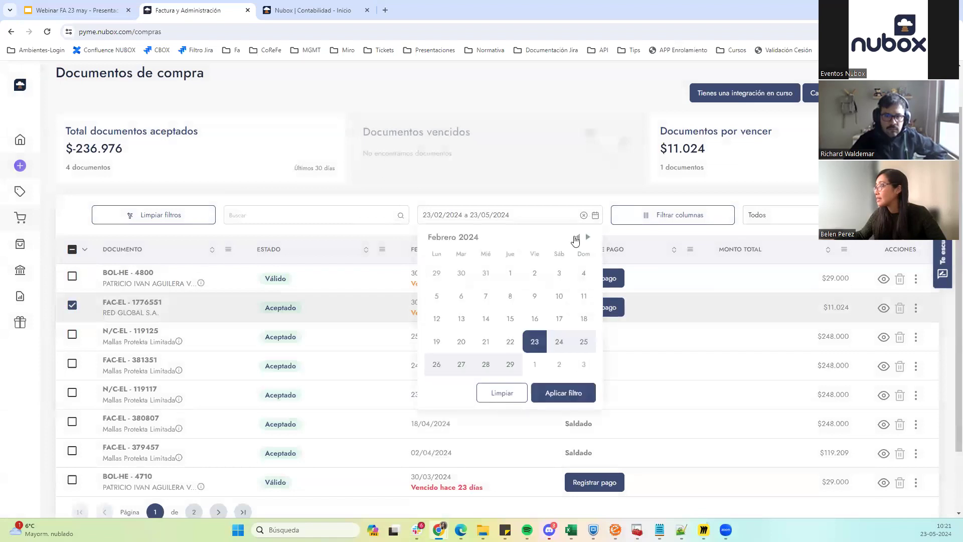
{"action": "left_click", "coordinate": [577, 237]}
{"action": "left_click", "coordinate": [576, 237]}
{"action": "left_click", "coordinate": [577, 236]}
{"action": "left_click", "coordinate": [587, 237]}
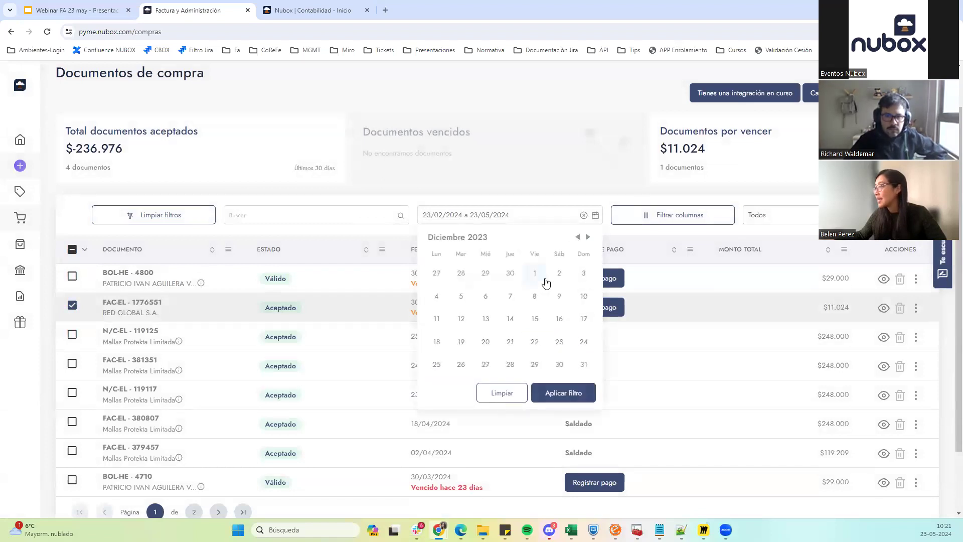
{"action": "left_click", "coordinate": [535, 278]}
{"action": "left_click", "coordinate": [583, 373]}
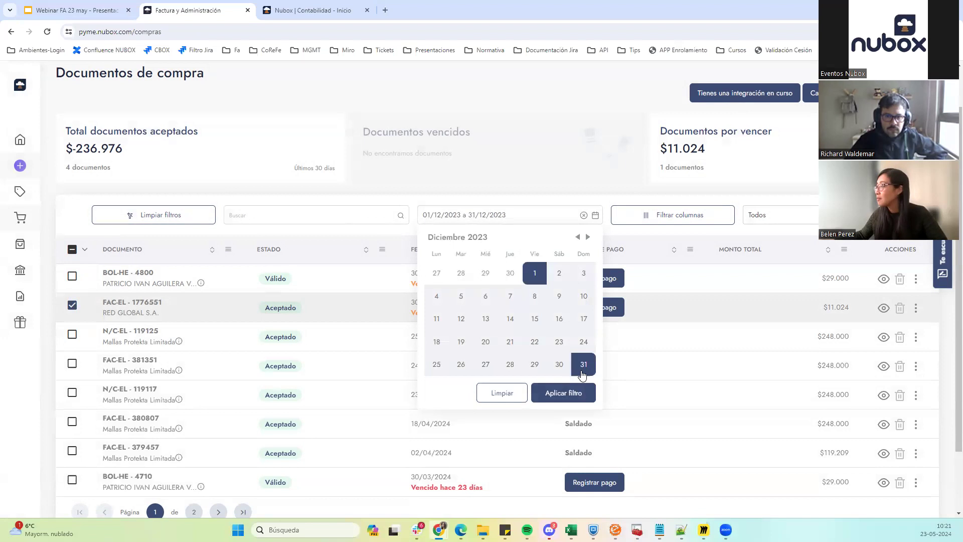
{"action": "left_click", "coordinate": [572, 394]}
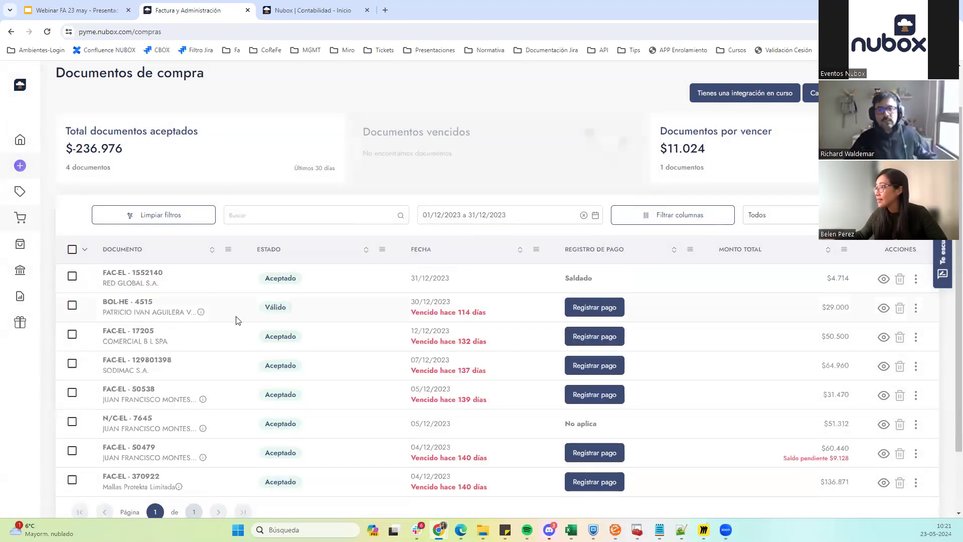
Register the full payment of purchase invoice FAC-EL 17205 with 30/12/2023 as the payment date.
{"action": "left_click", "coordinate": [610, 338]}
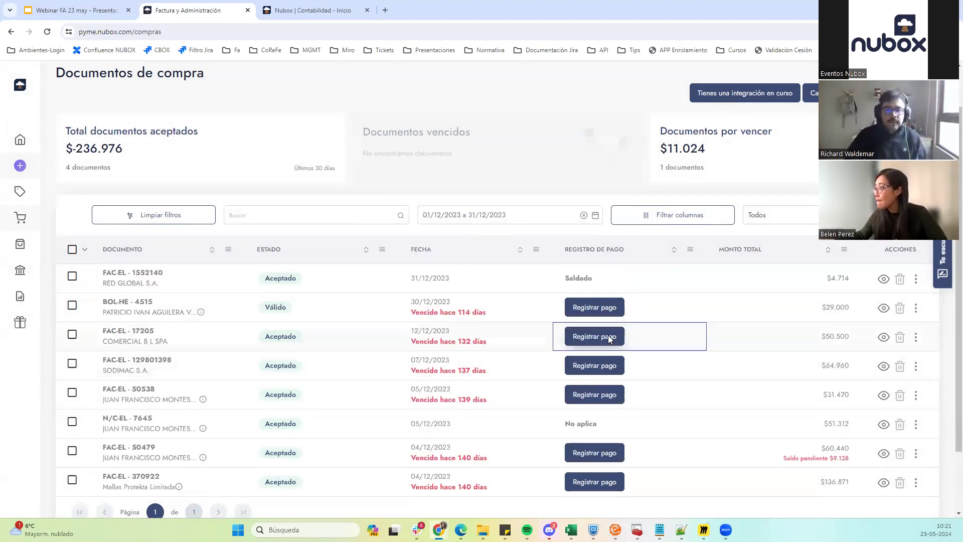
{"action": "left_click", "coordinate": [583, 165]}
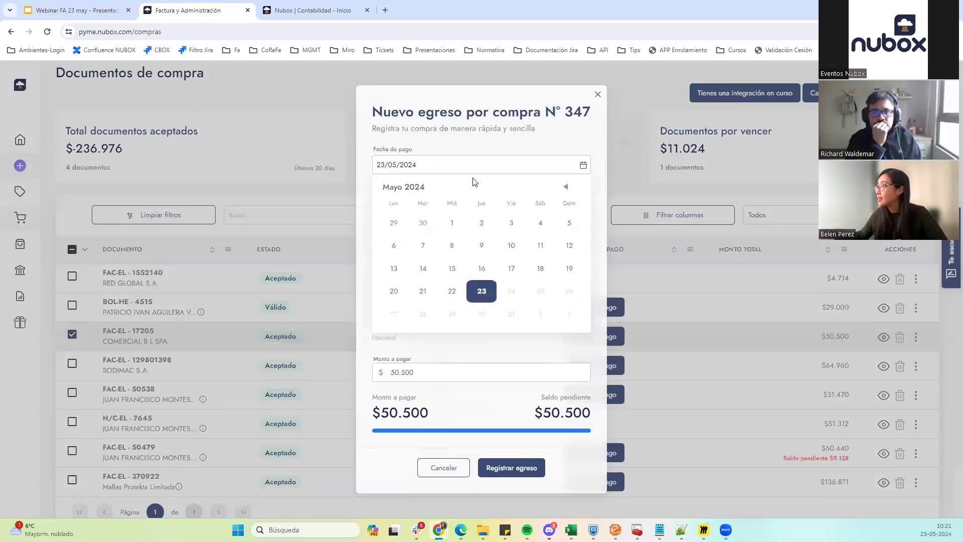
{"action": "left_click", "coordinate": [566, 187]}
{"action": "left_click", "coordinate": [566, 186]}
{"action": "left_click", "coordinate": [566, 186]}
{"action": "left_click", "coordinate": [566, 186]}
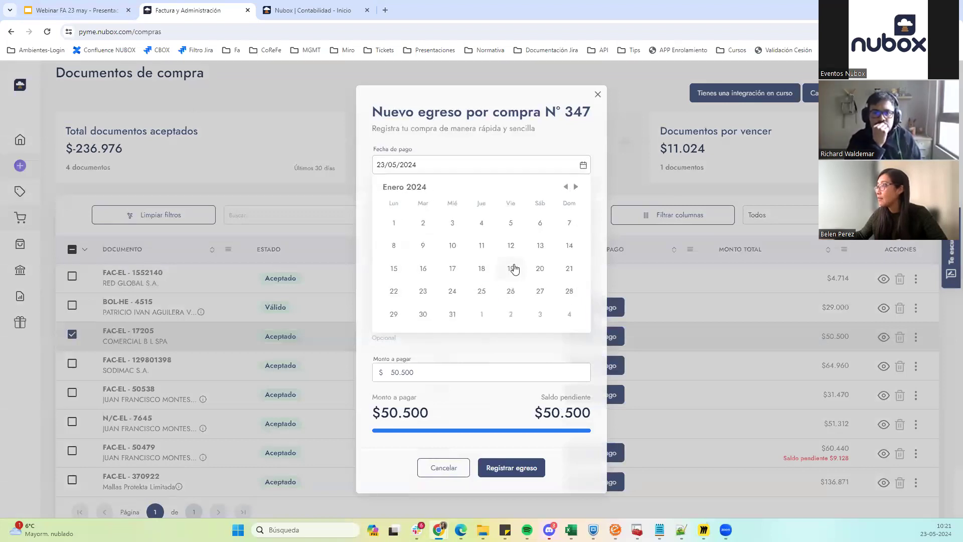
{"action": "left_click", "coordinate": [566, 187]}
{"action": "left_click", "coordinate": [539, 314]}
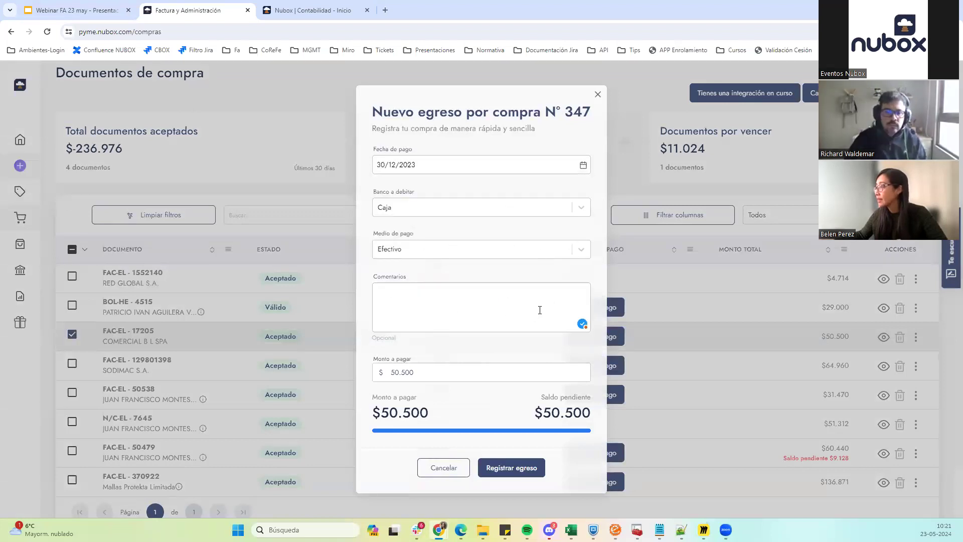
{"action": "left_click", "coordinate": [522, 472]}
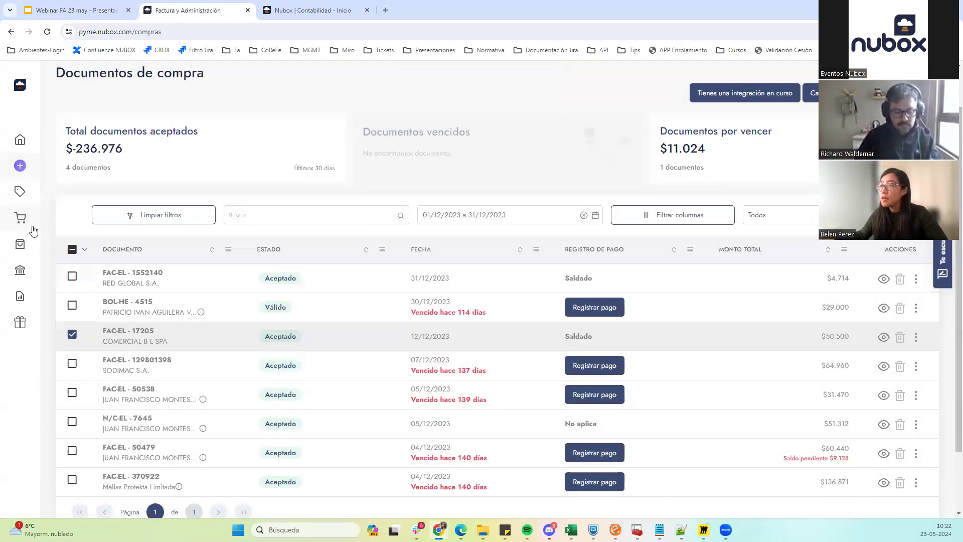
Open the list of received income (Ingresos recibidos) in the sales section.
{"action": "mouse_move", "coordinate": [55, 376]}
{"action": "scroll", "coordinate": [75, 459], "scroll_direction": "down", "scroll_amount": 1}
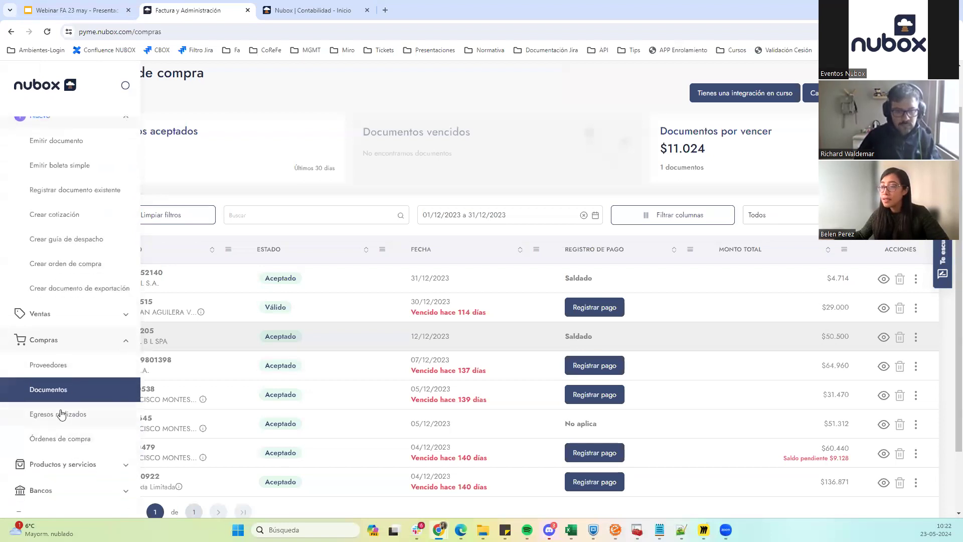
{"action": "left_click", "coordinate": [127, 318]}
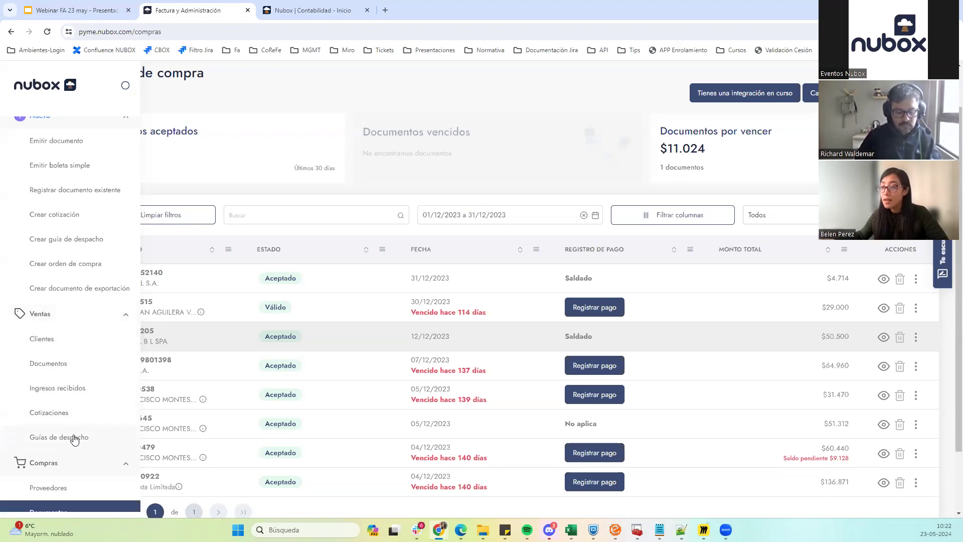
{"action": "left_click", "coordinate": [82, 394]}
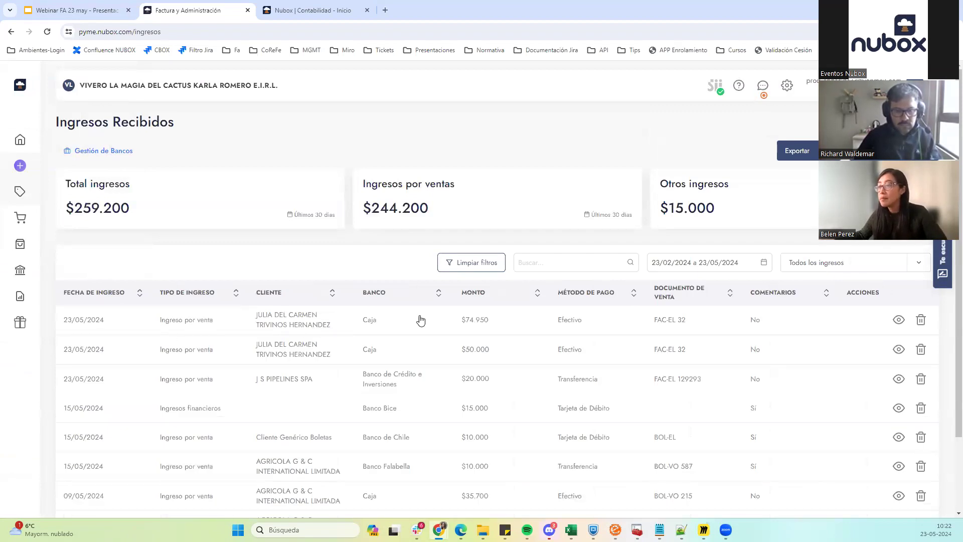
Filter the received income to the date range 01/12/2023 to 31/12/2023.
{"action": "left_click", "coordinate": [710, 262]}
{"action": "left_click", "coordinate": [765, 294]}
{"action": "left_click", "coordinate": [765, 294]}
{"action": "left_click", "coordinate": [765, 295]}
{"action": "left_click", "coordinate": [765, 295]}
{"action": "left_click", "coordinate": [765, 295]}
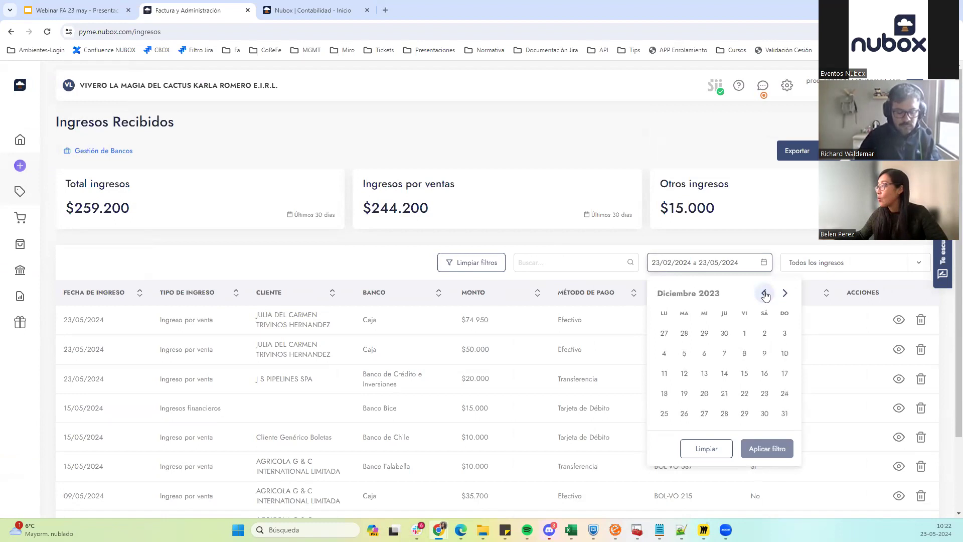
{"action": "left_click", "coordinate": [746, 333]}
{"action": "left_click", "coordinate": [785, 413]}
{"action": "left_click", "coordinate": [767, 449]}
{"action": "scroll", "coordinate": [256, 386], "scroll_direction": "down", "scroll_amount": 3}
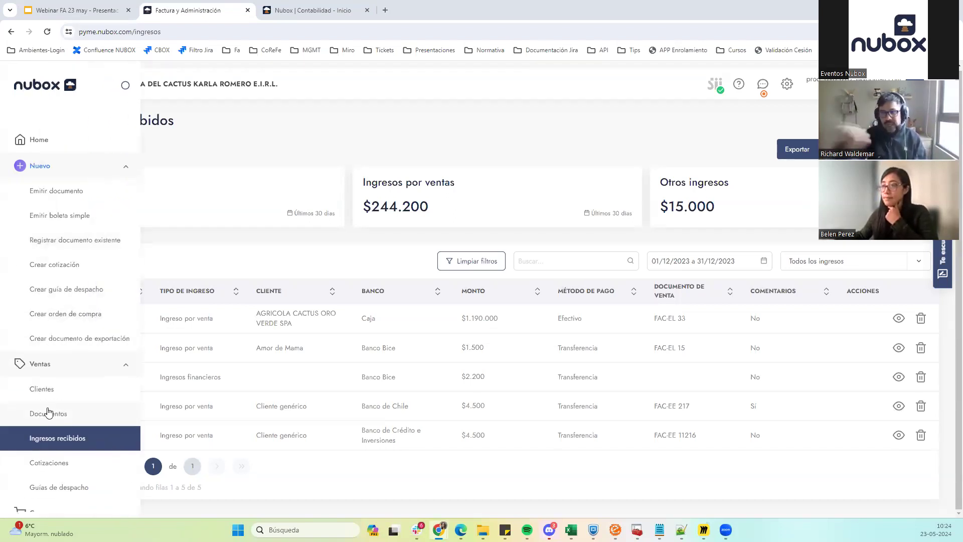
Open the sales documents, sorted ascending by document, and filter the Documento column to entries containing "bol".
{"action": "left_click", "coordinate": [48, 415]}
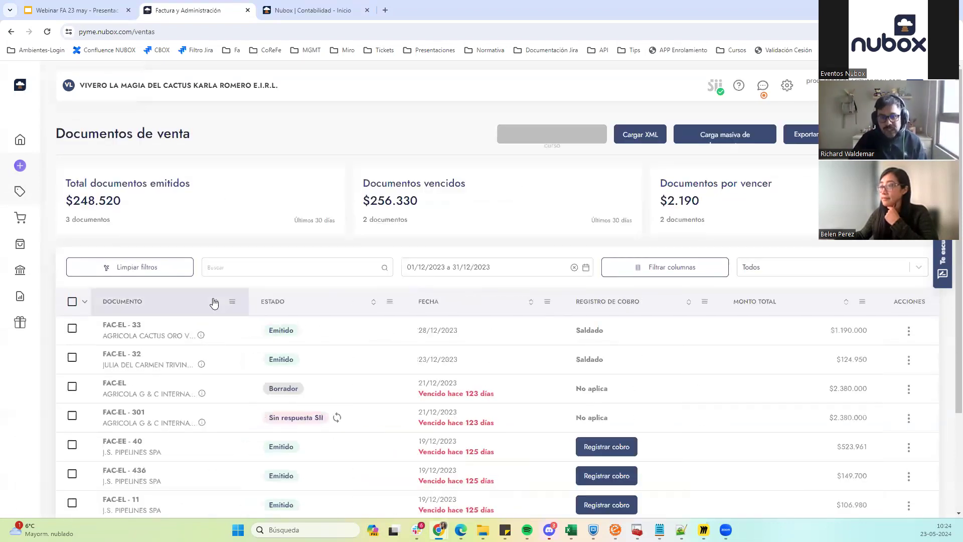
{"action": "left_click", "coordinate": [214, 303]}
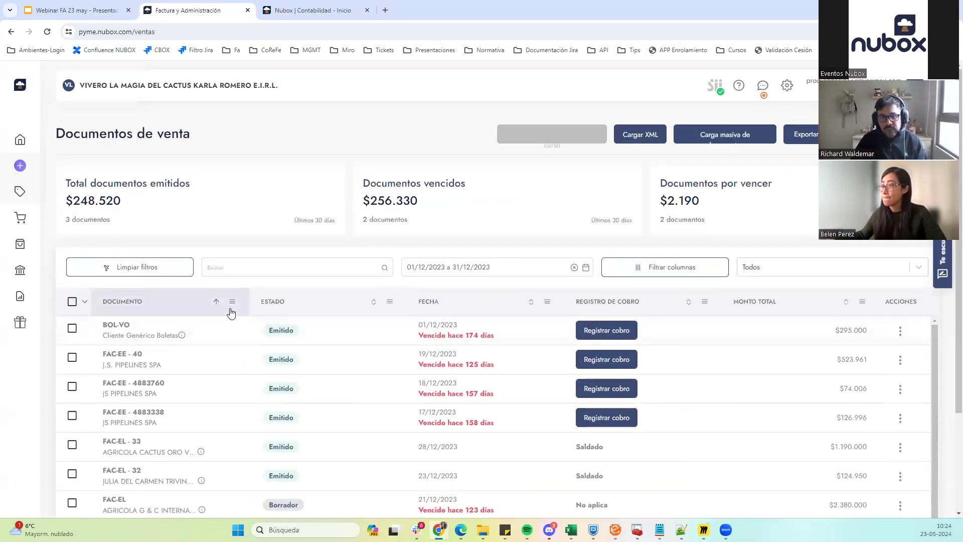
{"action": "left_click", "coordinate": [232, 303]}
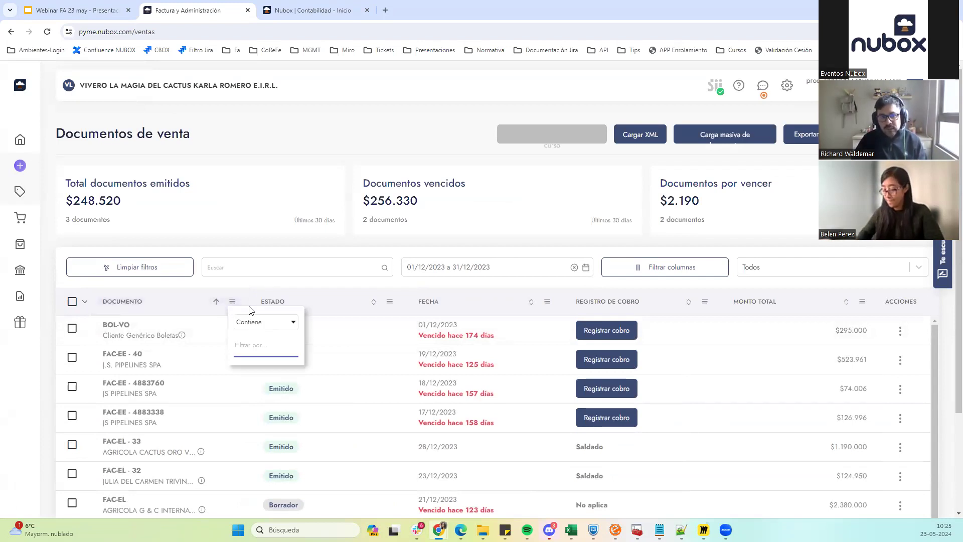
{"action": "type", "text": "bol"}
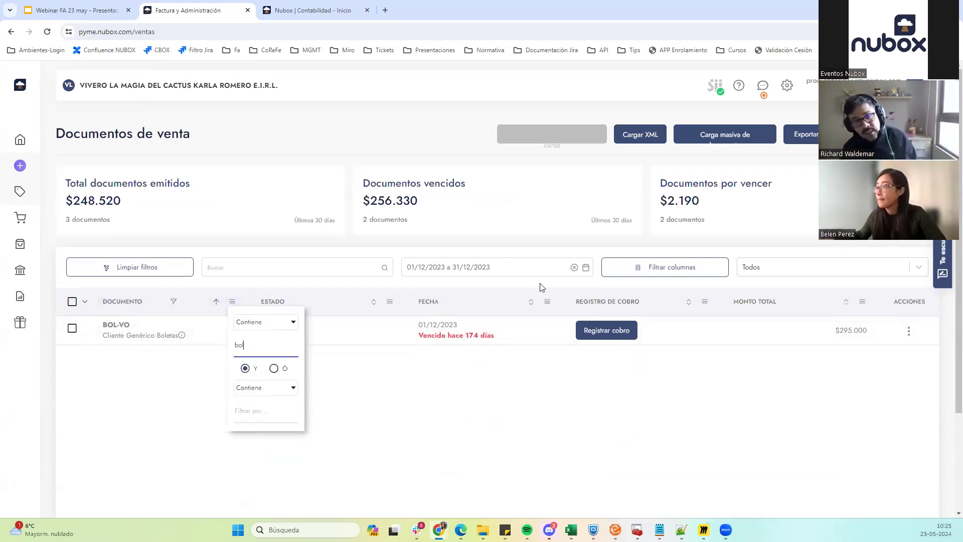
{"action": "left_click", "coordinate": [370, 413]}
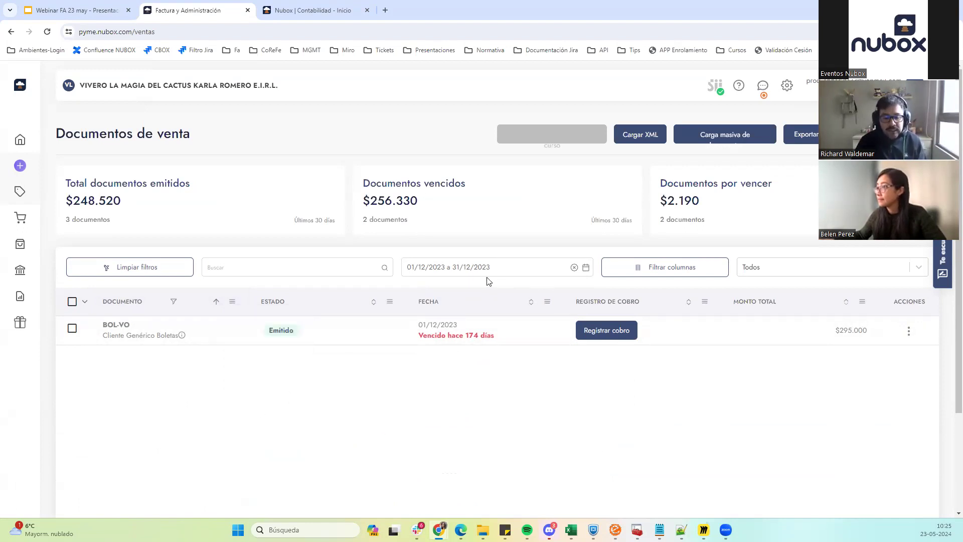
Widen the date range of the sales documents to 01/12/2023 to 29/02/2024.
{"action": "left_click", "coordinate": [557, 268]}
{"action": "left_click", "coordinate": [579, 290]}
{"action": "left_click", "coordinate": [578, 290]}
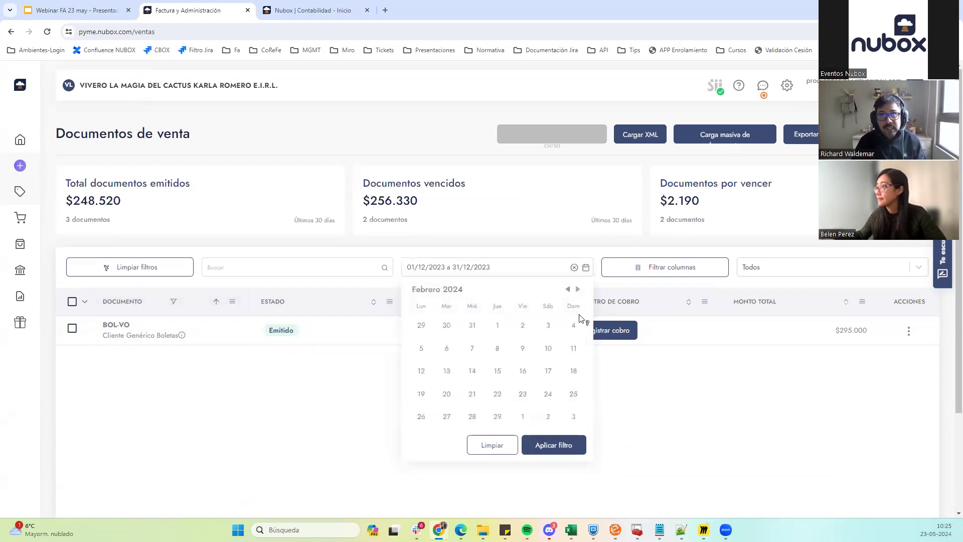
{"action": "left_click", "coordinate": [568, 289]}
{"action": "left_click", "coordinate": [567, 289]}
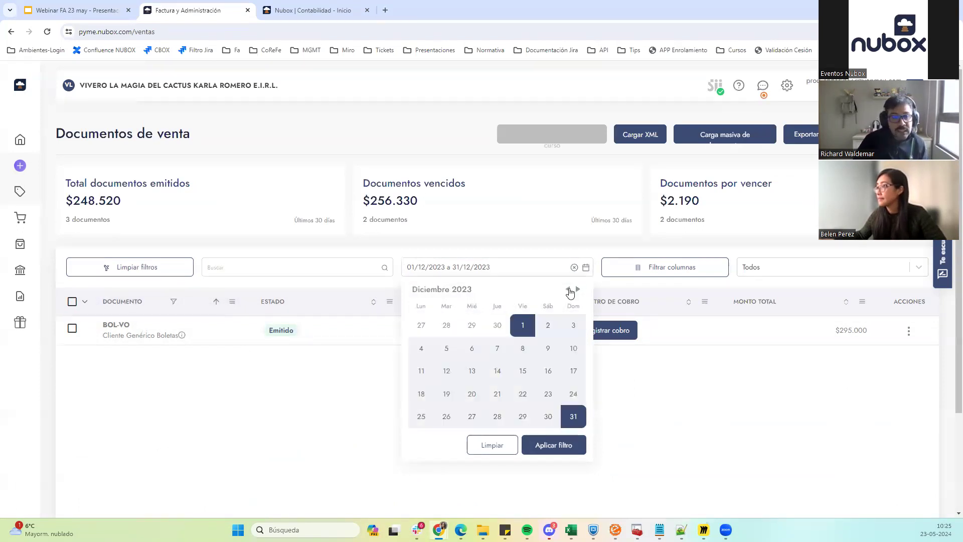
{"action": "left_click", "coordinate": [524, 324]}
{"action": "left_click", "coordinate": [579, 289]}
{"action": "left_click", "coordinate": [579, 289]}
{"action": "left_click", "coordinate": [497, 417]}
{"action": "left_click", "coordinate": [554, 446]}
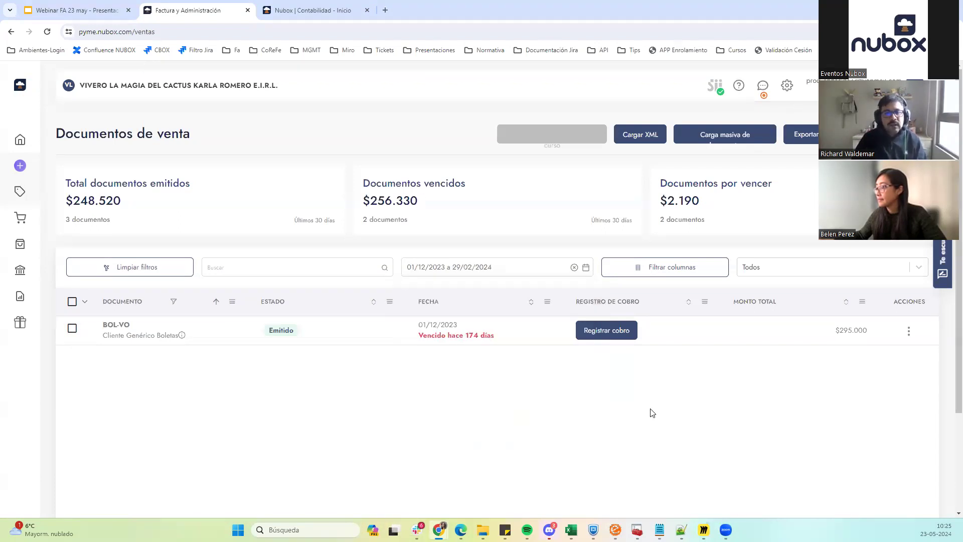
{"action": "scroll", "coordinate": [198, 352], "scroll_direction": "down", "scroll_amount": 5}
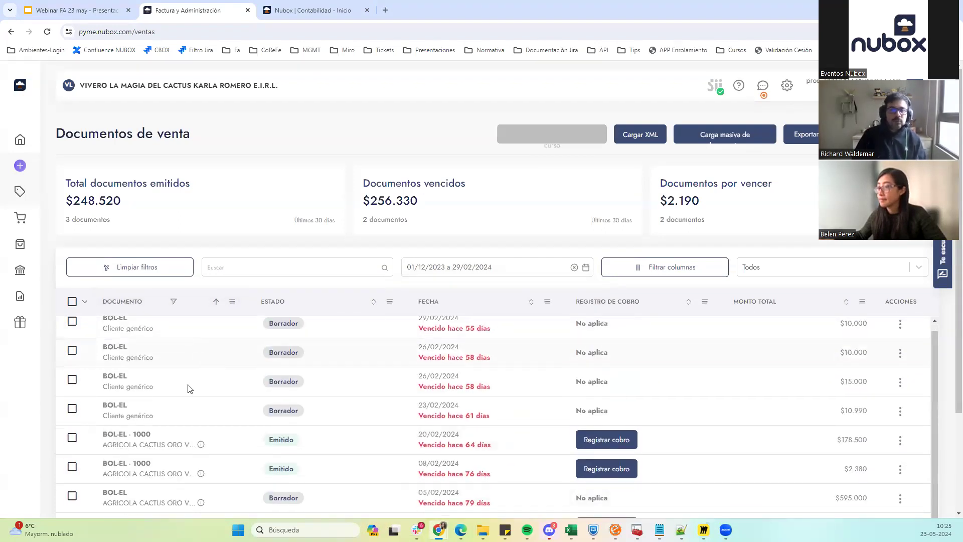
Clear the Documento column filter of the sales documents and enter "bol" again.
{"action": "left_click", "coordinate": [232, 173]}
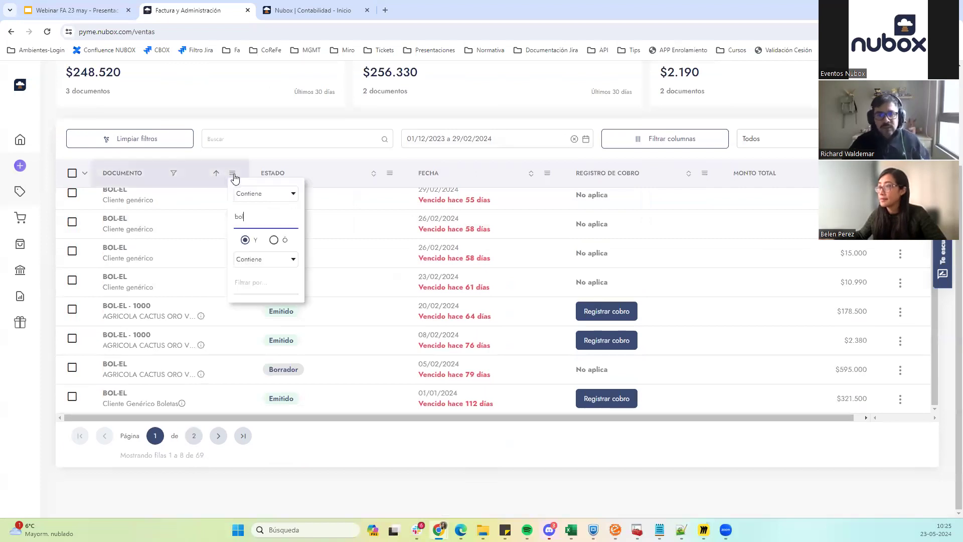
{"action": "key", "text": "BackSpace"}
{"action": "key", "text": "BackSpace"}
{"action": "key", "text": "BackSpace"}
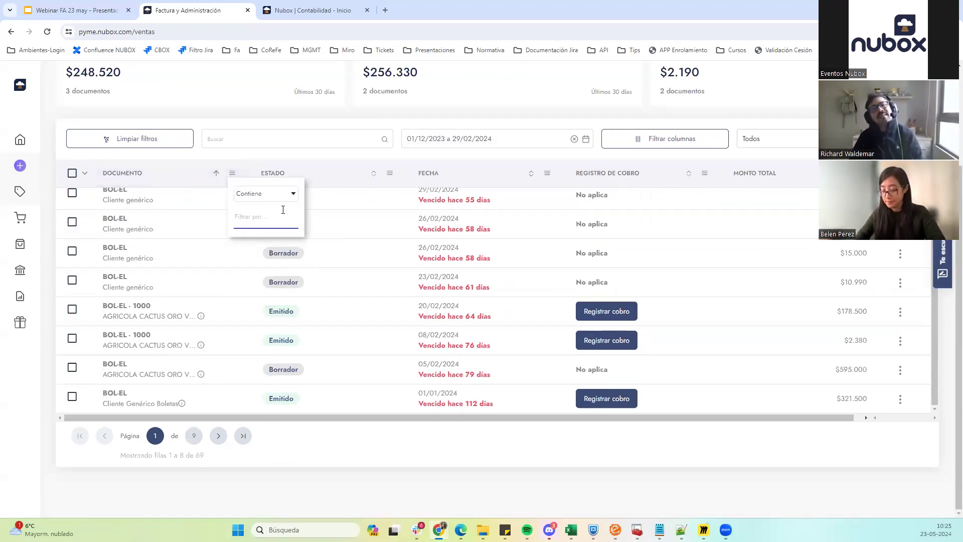
{"action": "type", "text": "bol"}
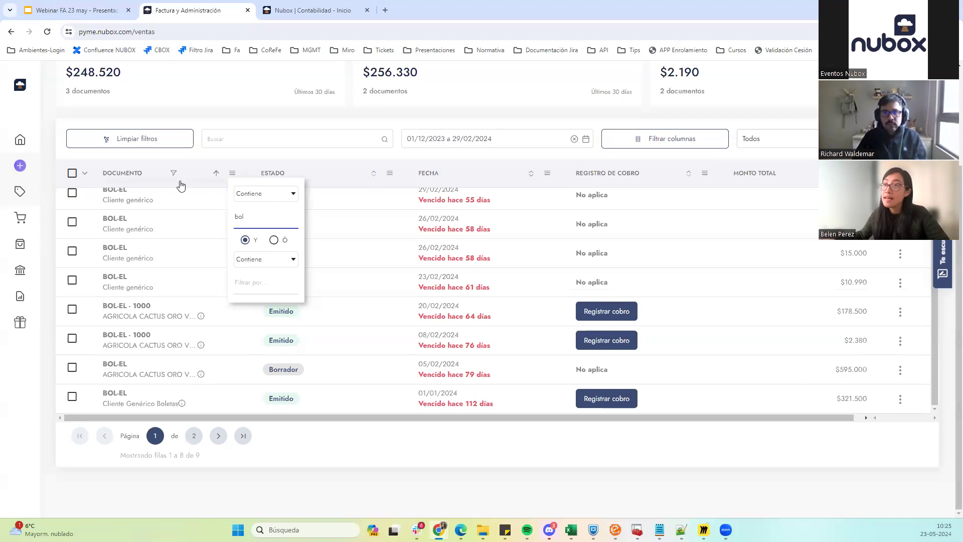
Show the second page of the filtered sales receipts (boletas).
{"action": "mouse_move", "coordinate": [20, 151]}
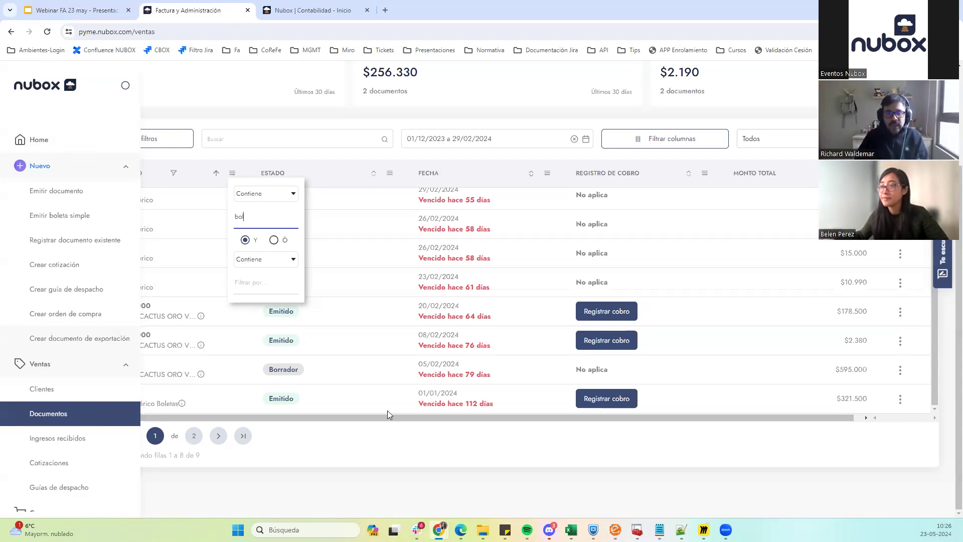
{"action": "left_click", "coordinate": [218, 436]}
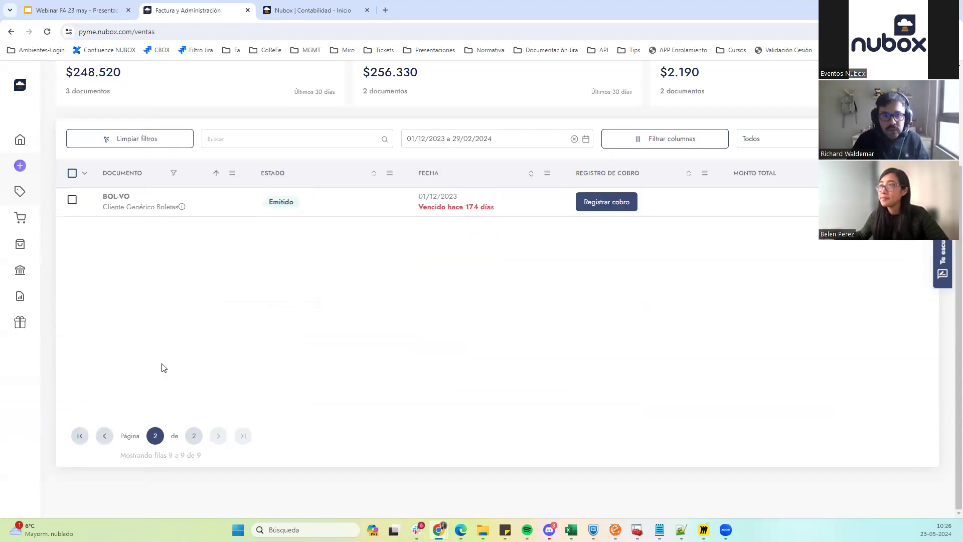
{"action": "scroll", "coordinate": [258, 298], "scroll_direction": "up", "scroll_amount": 2}
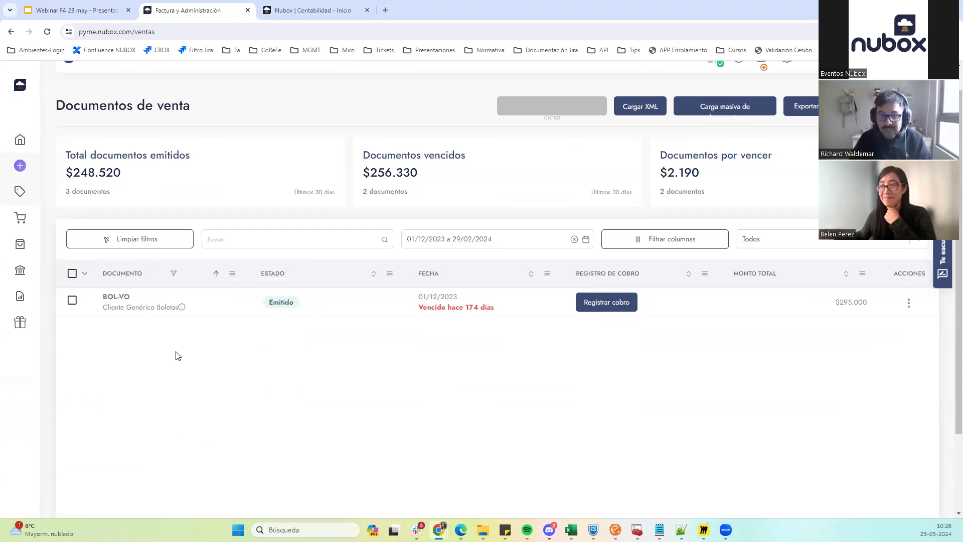
Set the date range of the sales documents to 01/11/2023 to 23/05/2024 and look through the listed boletas.
{"action": "left_click", "coordinate": [585, 239]}
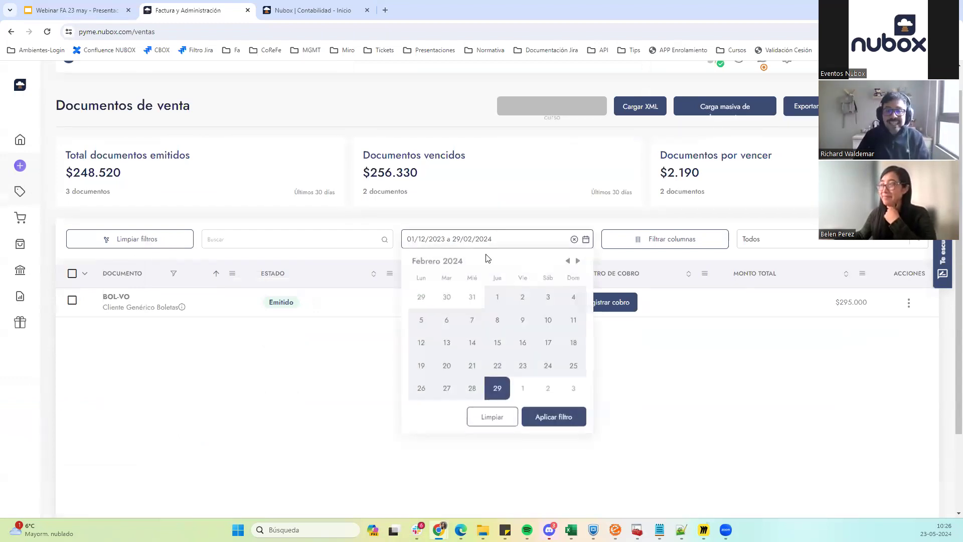
{"action": "left_click", "coordinate": [568, 261]}
{"action": "left_click", "coordinate": [568, 261]}
{"action": "left_click", "coordinate": [568, 261]}
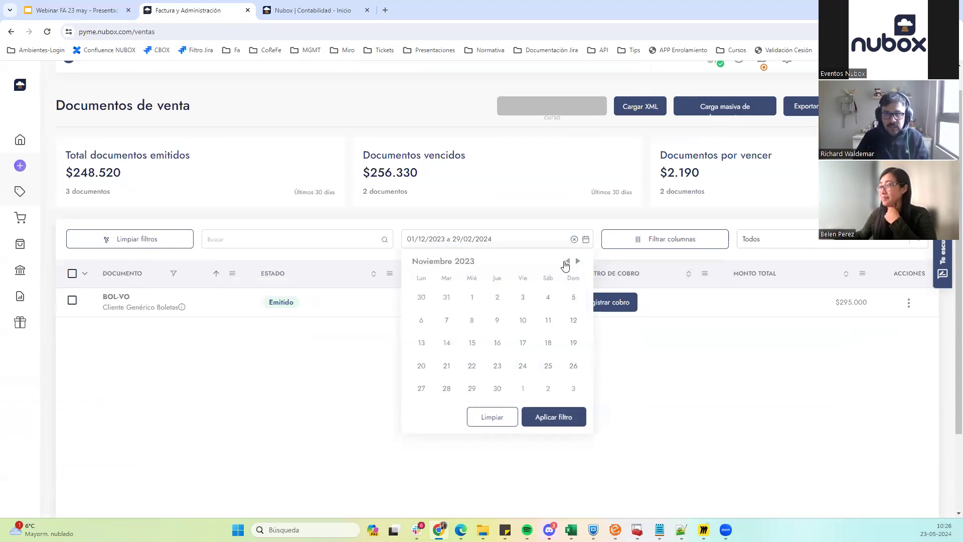
{"action": "left_click", "coordinate": [471, 298]}
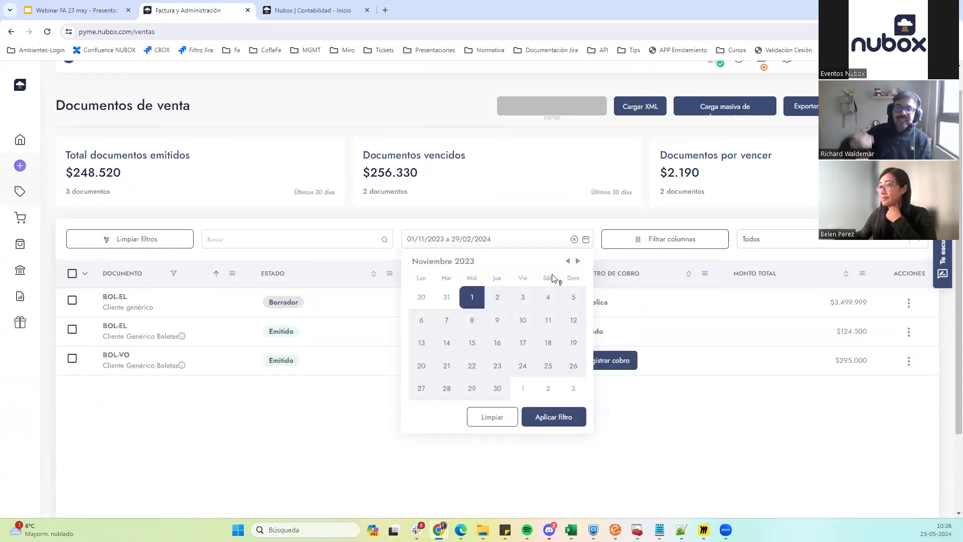
{"action": "left_click", "coordinate": [579, 261]}
{"action": "left_click", "coordinate": [578, 261]}
{"action": "left_click", "coordinate": [579, 261]}
{"action": "left_click", "coordinate": [578, 261]}
{"action": "left_click", "coordinate": [579, 261]}
{"action": "left_click", "coordinate": [580, 261]}
{"action": "left_click", "coordinate": [498, 365]}
{"action": "left_click", "coordinate": [551, 420]}
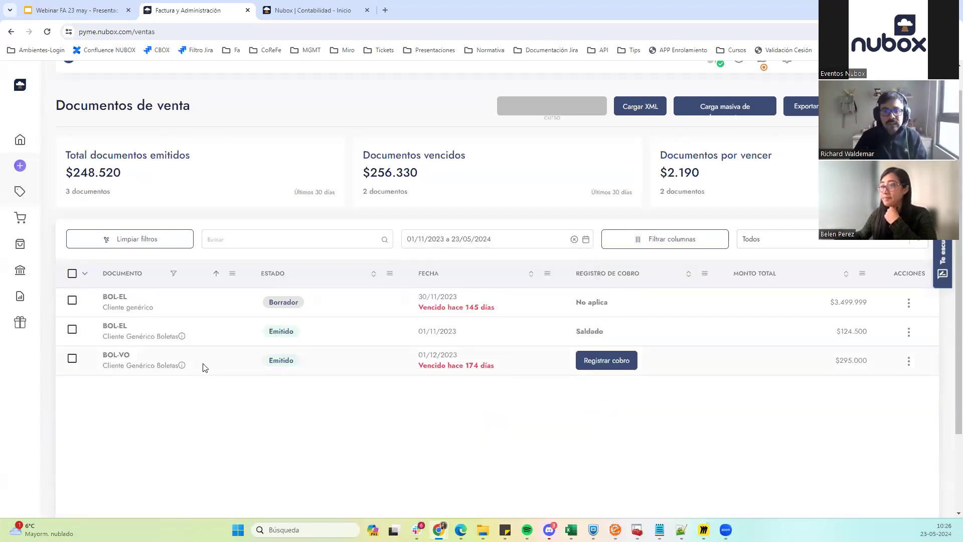
{"action": "scroll", "coordinate": [204, 369], "scroll_direction": "down", "scroll_amount": 1}
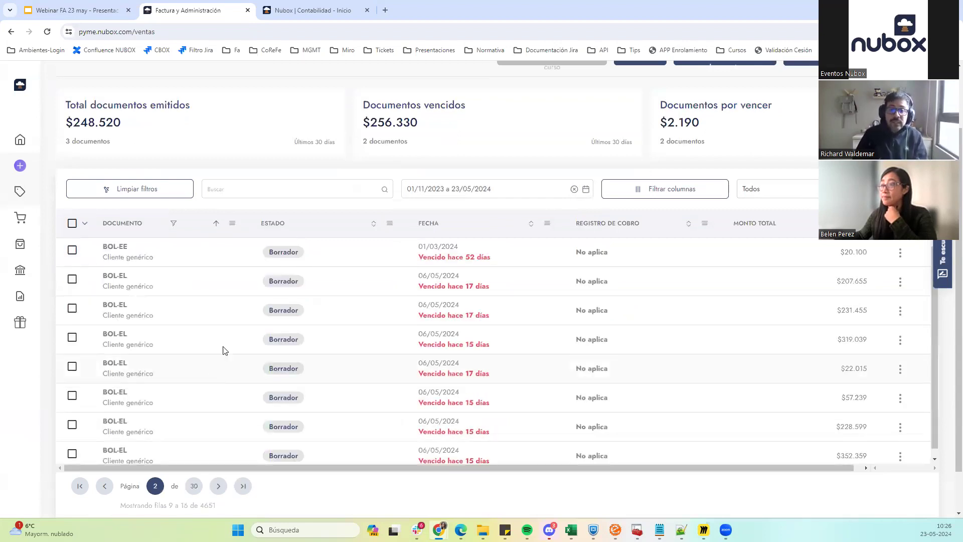
{"action": "scroll", "coordinate": [224, 350], "scroll_direction": "up", "scroll_amount": 2}
Return to the list of purchase documents in the purchases section.
{"action": "mouse_move", "coordinate": [30, 371]}
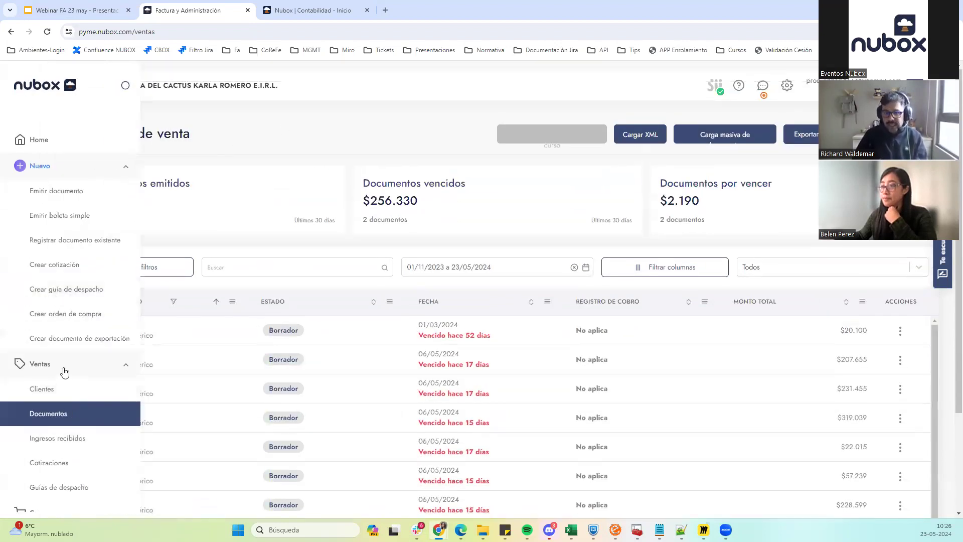
{"action": "left_click", "coordinate": [64, 372]}
{"action": "left_click", "coordinate": [67, 392]}
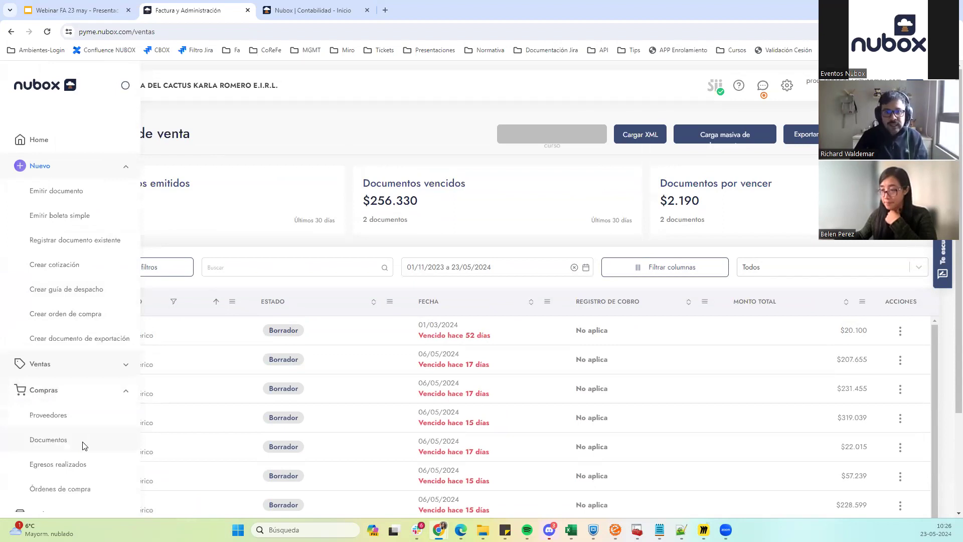
{"action": "left_click", "coordinate": [49, 439]}
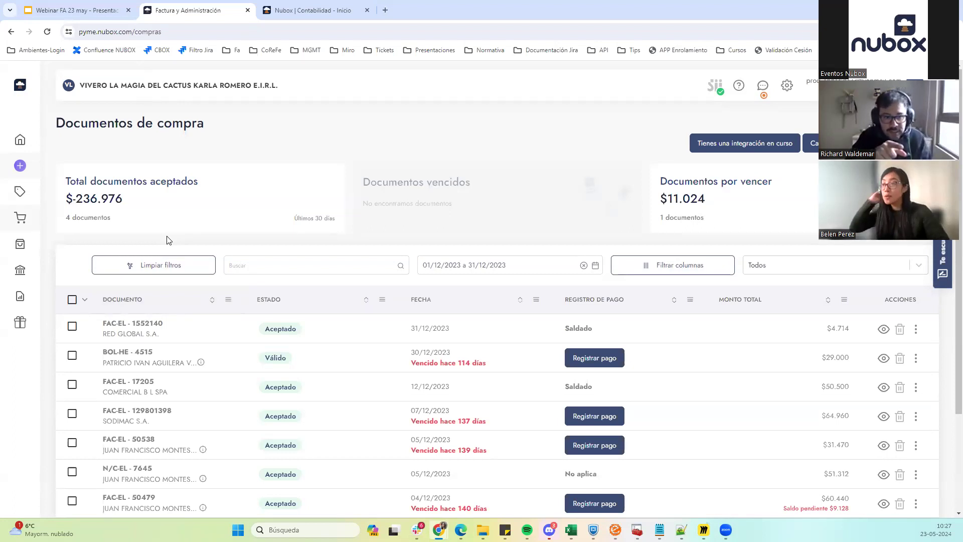
Filter the Documento column of the purchase documents to entries containing "bol".
{"action": "left_click", "coordinate": [228, 301]}
{"action": "type", "text": "bol"}
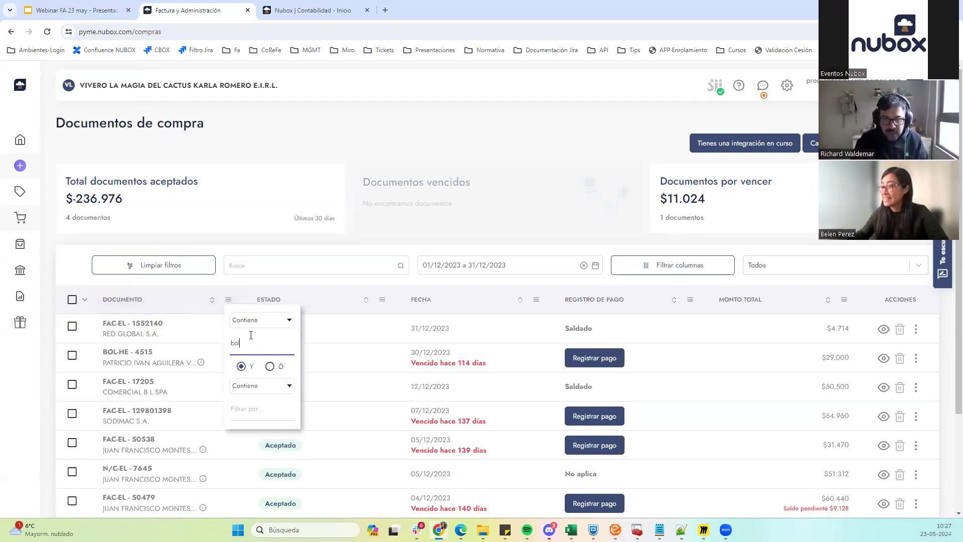
{"action": "left_click", "coordinate": [183, 383]}
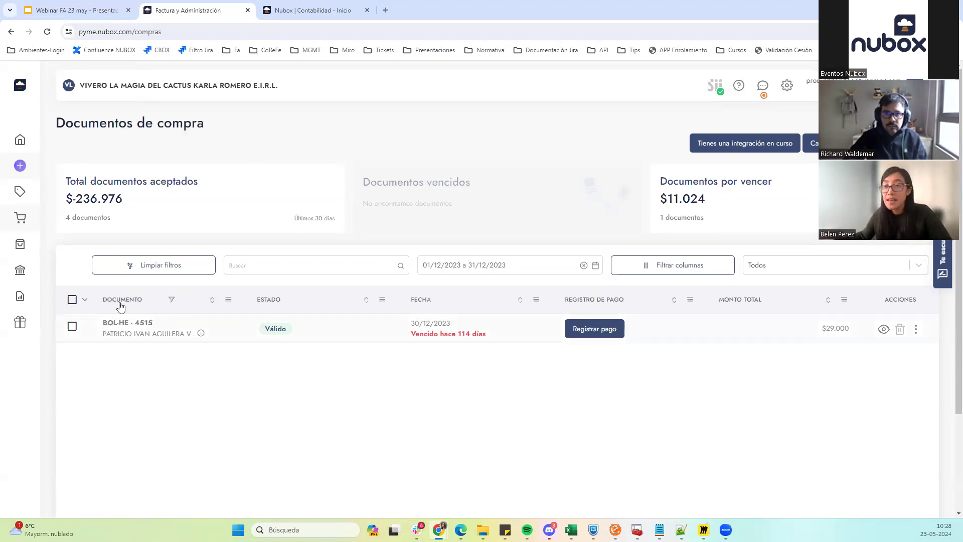
Select the listed BOL-HE boleta de honorarios, view its document details and return to the purchase documents.
{"action": "left_click", "coordinate": [72, 326]}
{"action": "left_click", "coordinate": [884, 329]}
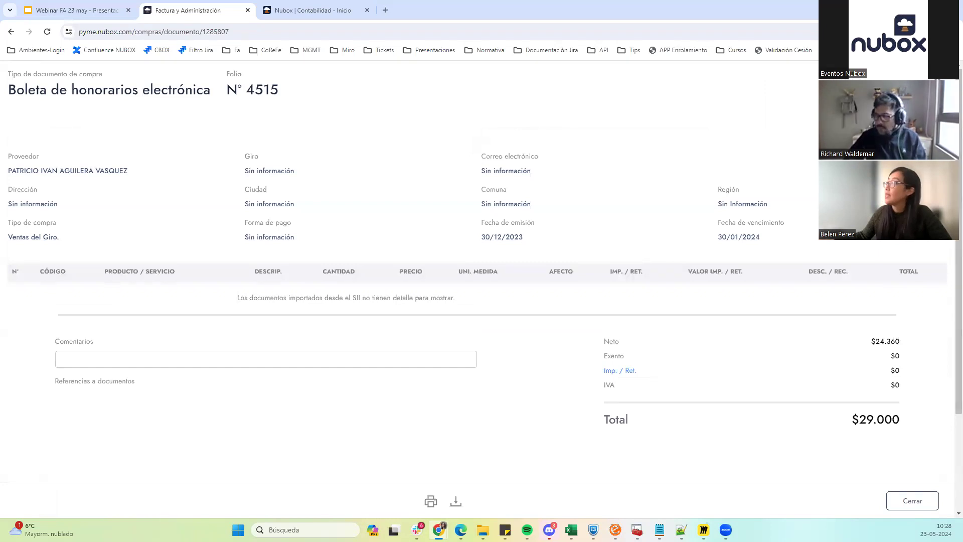
{"action": "key", "text": "alt+Left"}
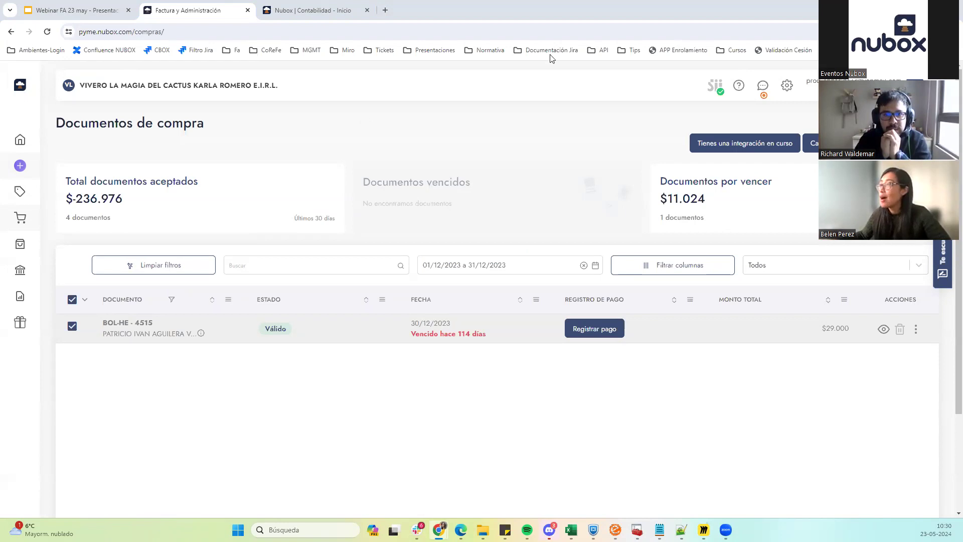
Open the Integraciones settings and check the company's connections to Servicio de Impuestos Internos and Contabilidad Cirrus.
{"action": "left_click", "coordinate": [787, 86]}
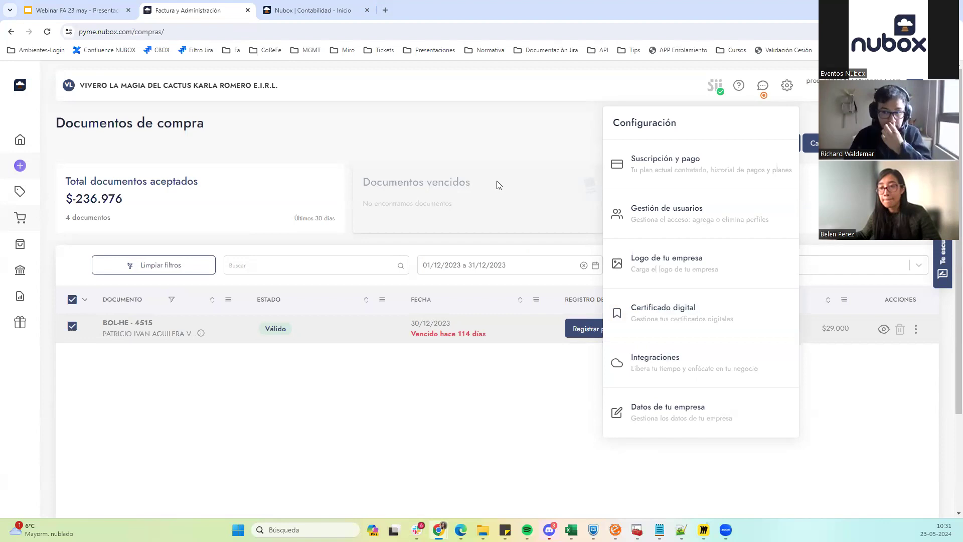
{"action": "left_click", "coordinate": [686, 363]}
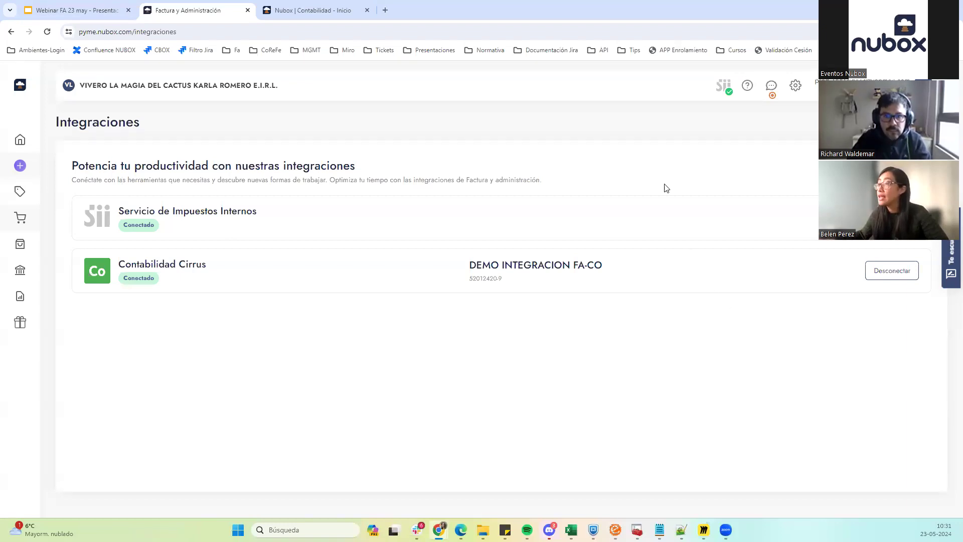
{"action": "left_click", "coordinate": [796, 88]}
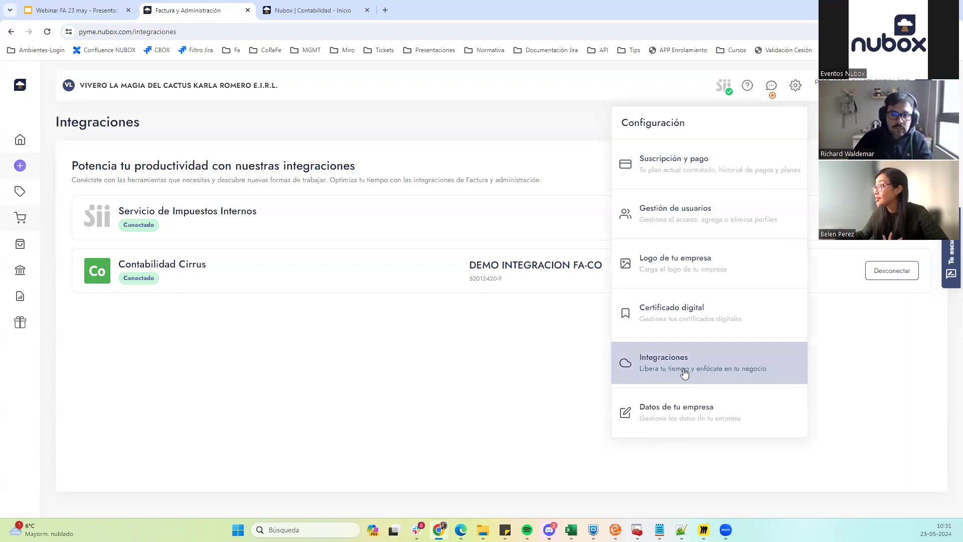
{"action": "left_click", "coordinate": [253, 345]}
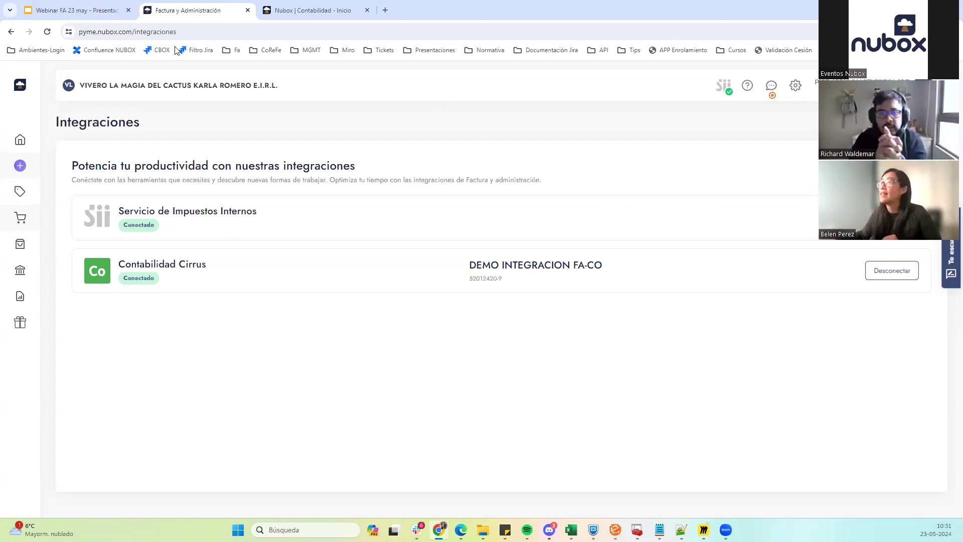
Switch to Nubox Contabilidad and view the integration requests on the Solicitud de Integración page.
{"action": "left_click", "coordinate": [293, 10]}
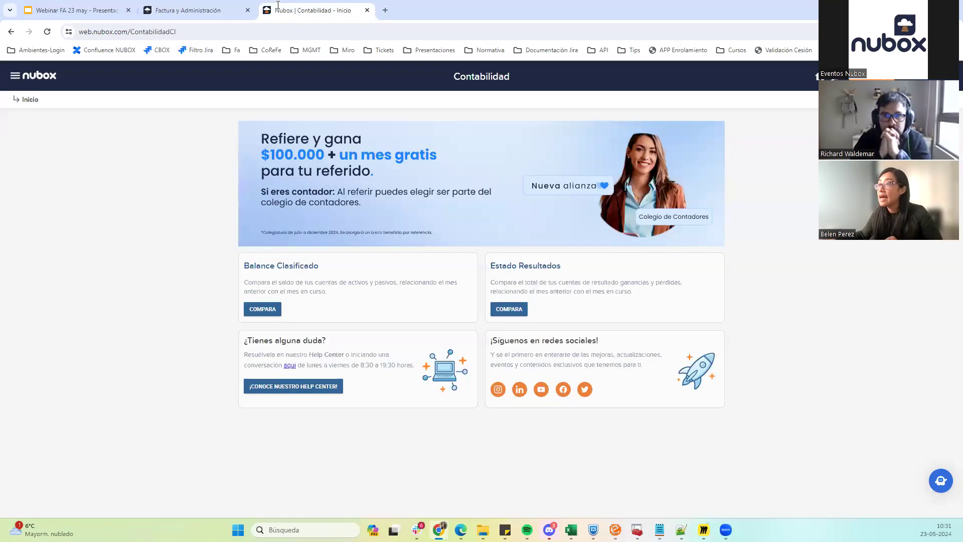
{"action": "left_click", "coordinate": [33, 81]}
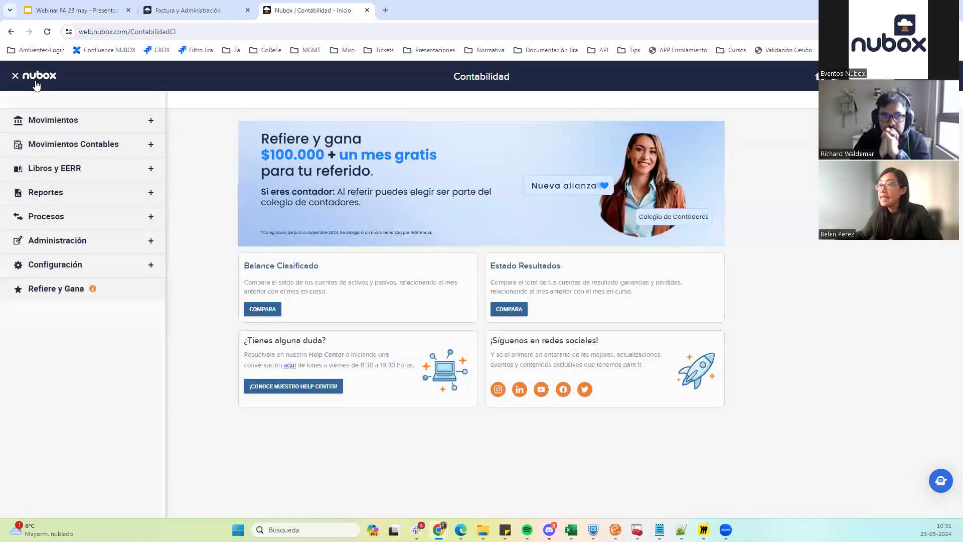
{"action": "left_click", "coordinate": [66, 219]}
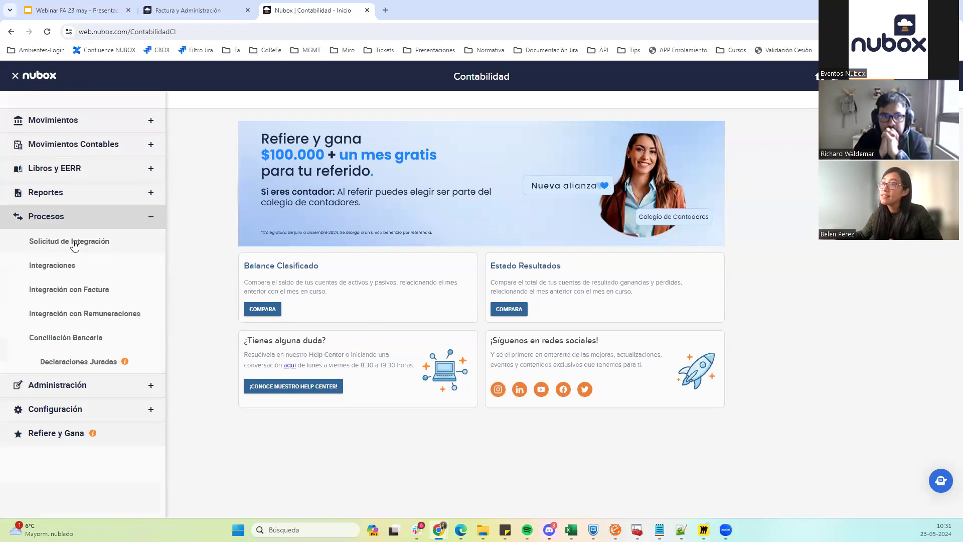
{"action": "left_click", "coordinate": [75, 243]}
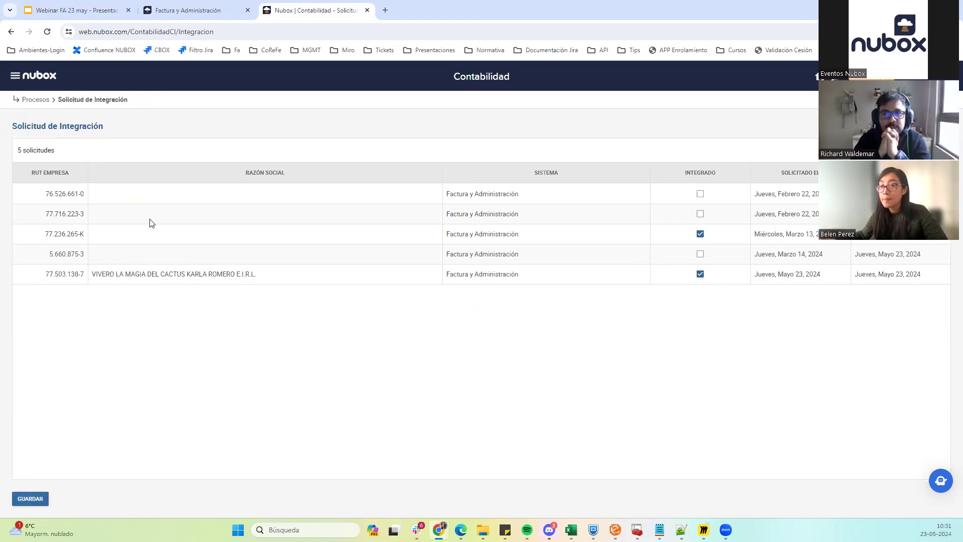
Go to the Integraciones page of Contabilidad and resume the Factura y Administración integration.
{"action": "left_click", "coordinate": [24, 81]}
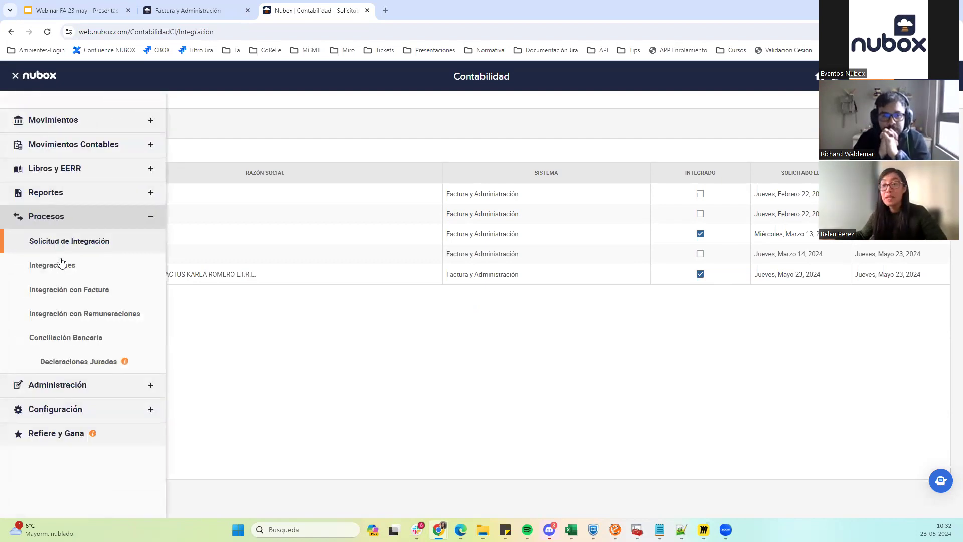
{"action": "left_click", "coordinate": [75, 275]}
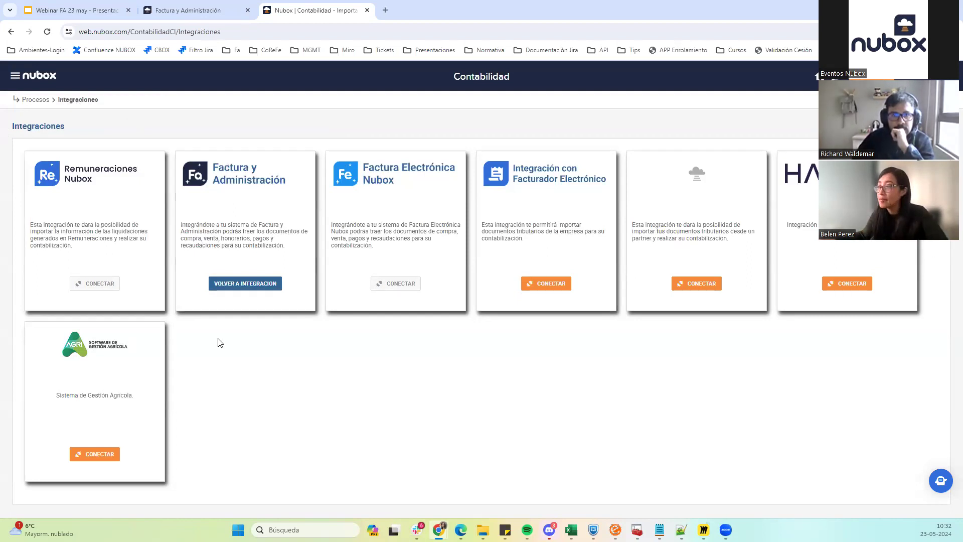
{"action": "left_click", "coordinate": [253, 289]}
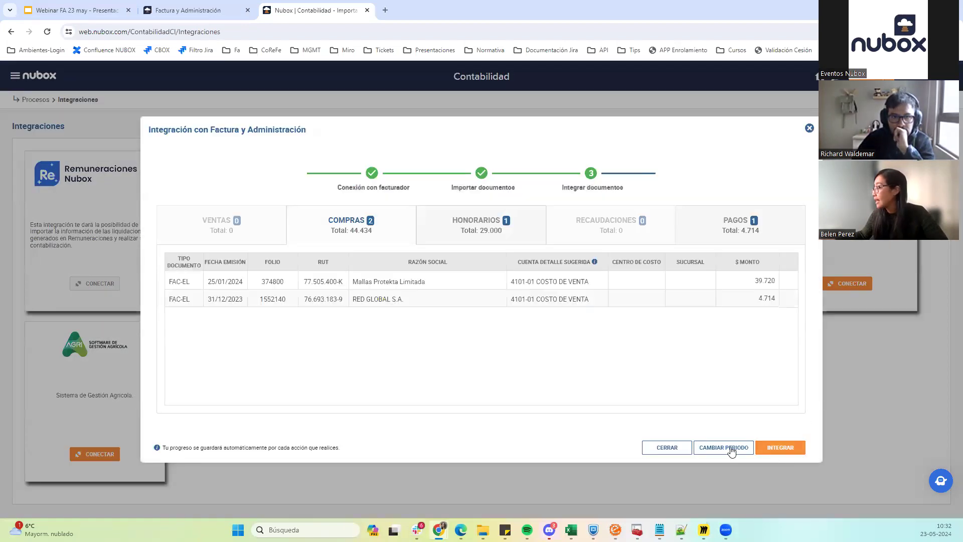
Change the integration period to Diciembre 2013 and import that period's documents.
{"action": "left_click", "coordinate": [732, 448]}
{"action": "left_click", "coordinate": [445, 301]}
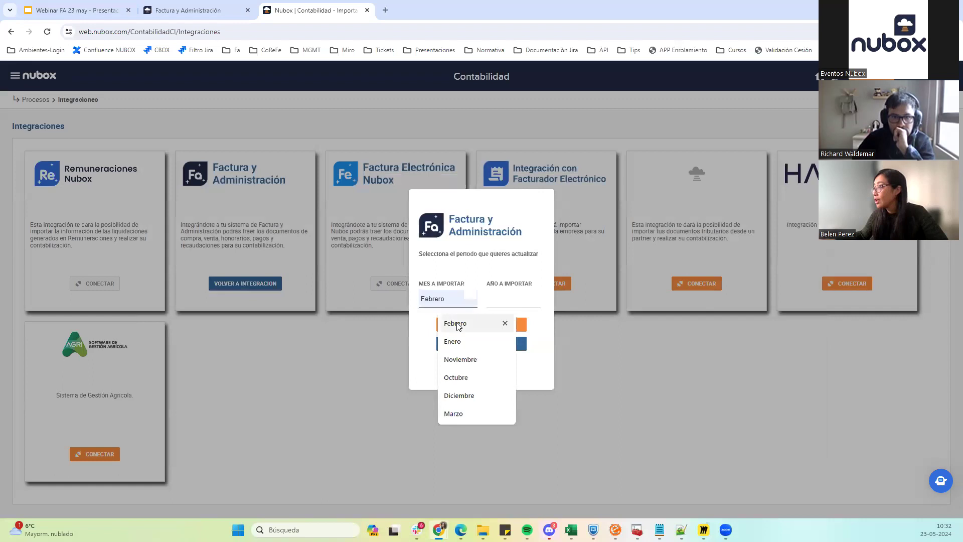
{"action": "left_click", "coordinate": [469, 402]}
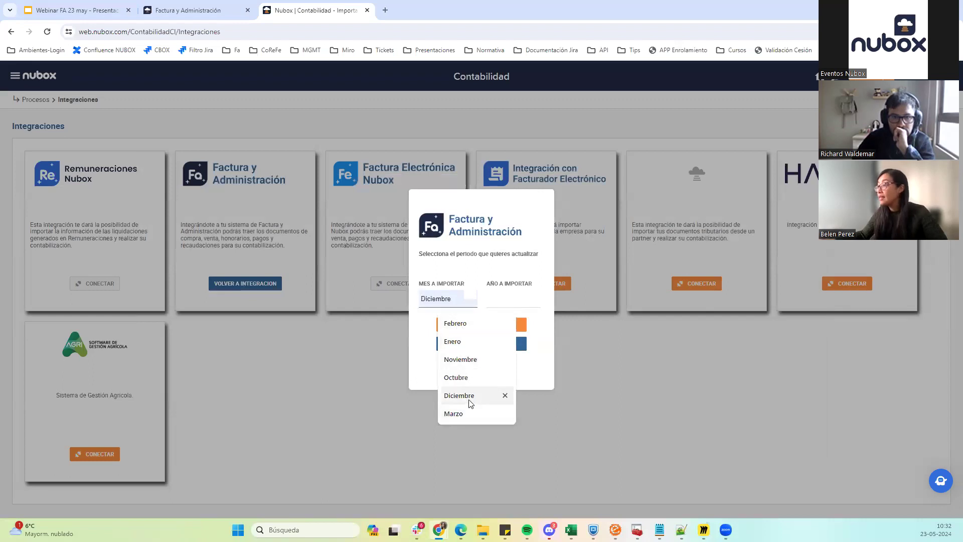
{"action": "left_click", "coordinate": [514, 299]}
{"action": "type", "text": "2013"}
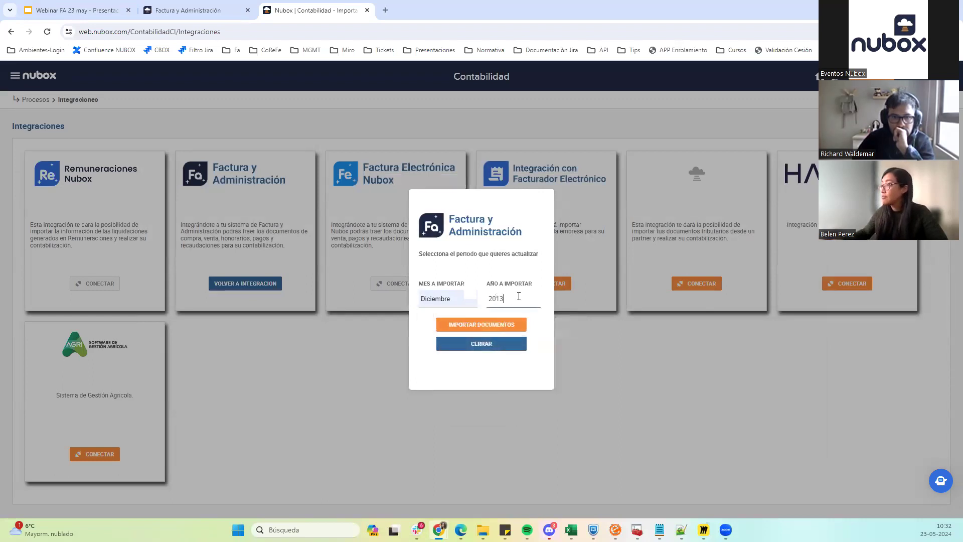
{"action": "left_click", "coordinate": [480, 330]}
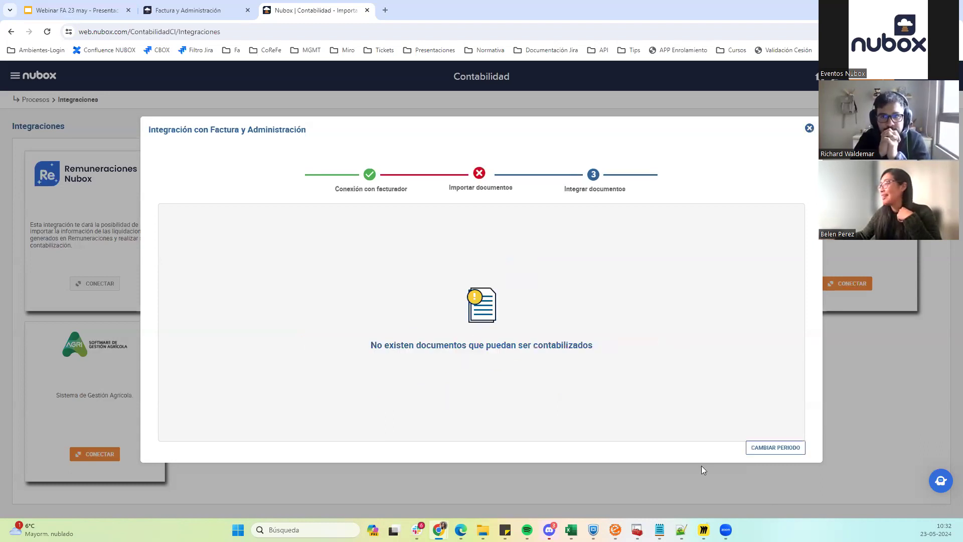
Correct the year to import to 2023, import the documents and display the imported ones.
{"action": "left_click", "coordinate": [776, 448]}
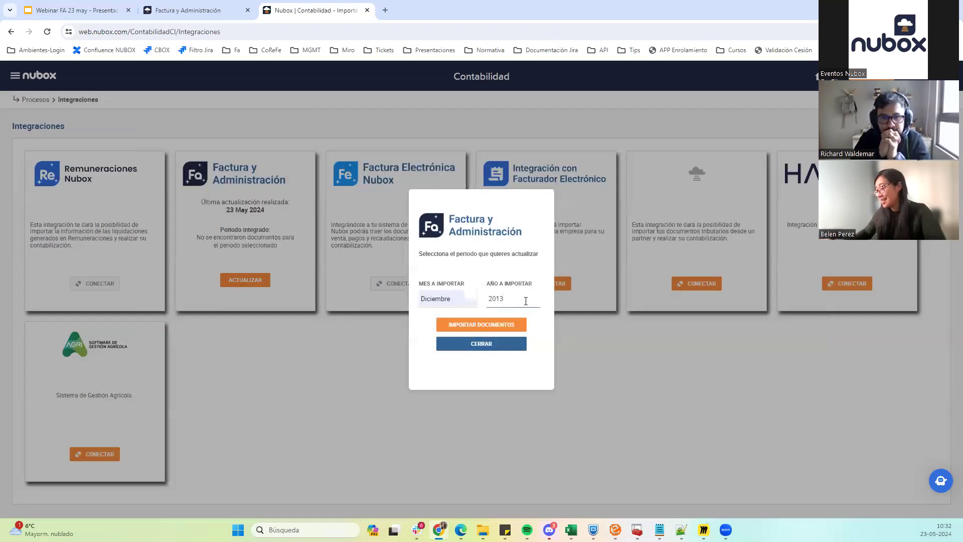
{"action": "key", "text": "BackSpace"}
{"action": "key", "text": "BackSpace"}
{"action": "type", "text": "23"}
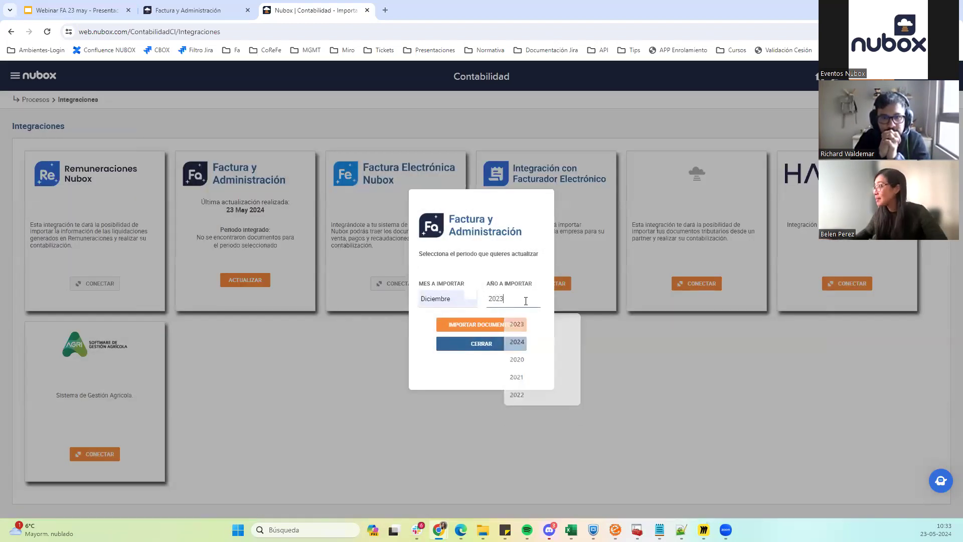
{"action": "left_click", "coordinate": [478, 325]}
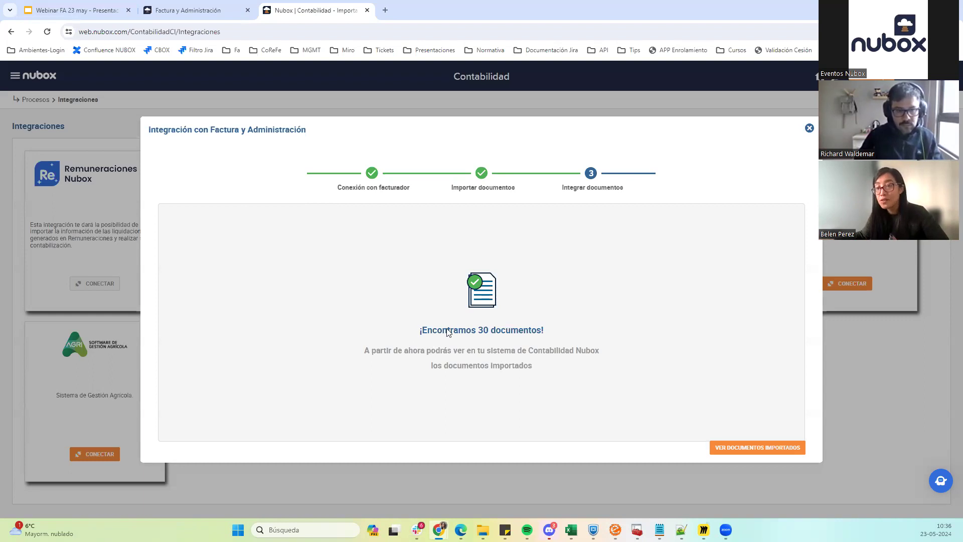
{"action": "left_click", "coordinate": [737, 448]}
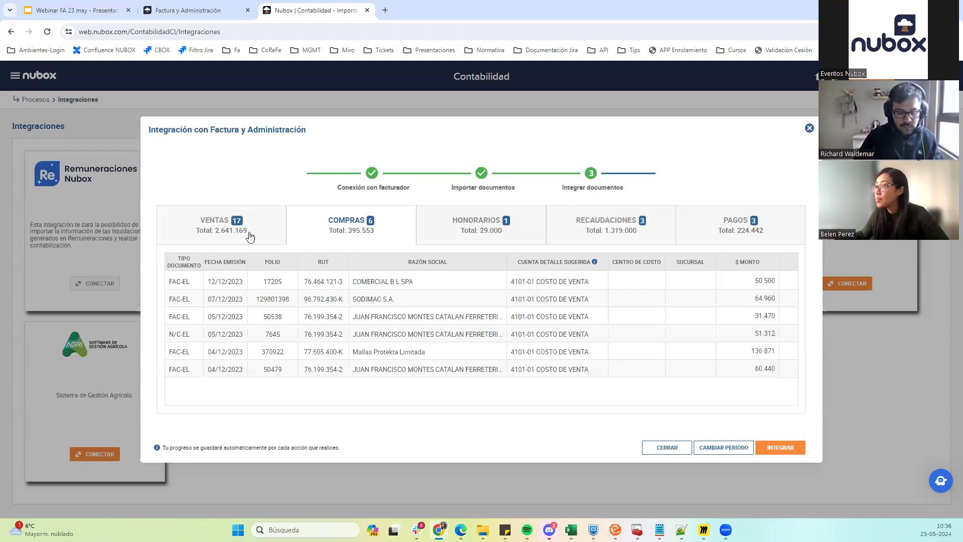
Look through the imported sales documents (Ventas) down to the boletas entry.
{"action": "left_click", "coordinate": [241, 237]}
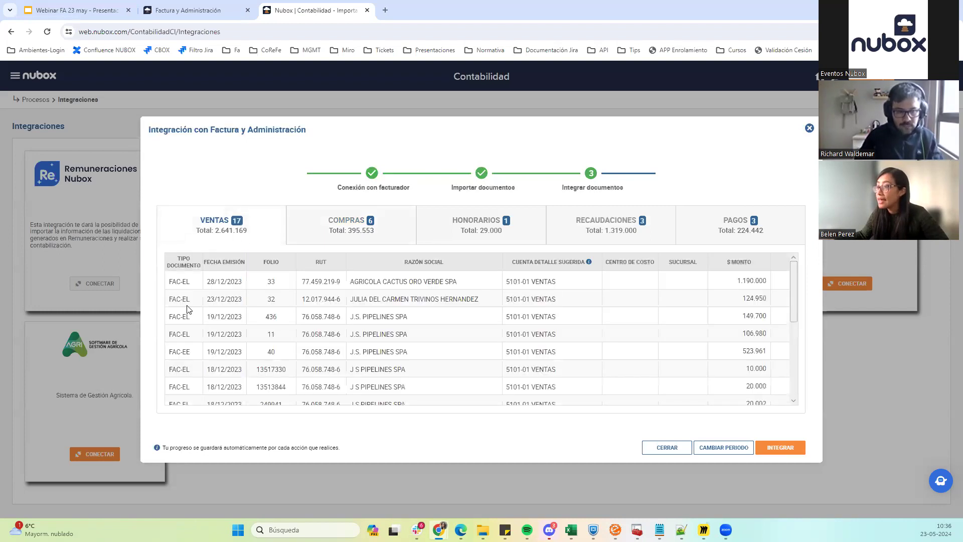
{"action": "scroll", "coordinate": [186, 308], "scroll_direction": "down", "scroll_amount": 2}
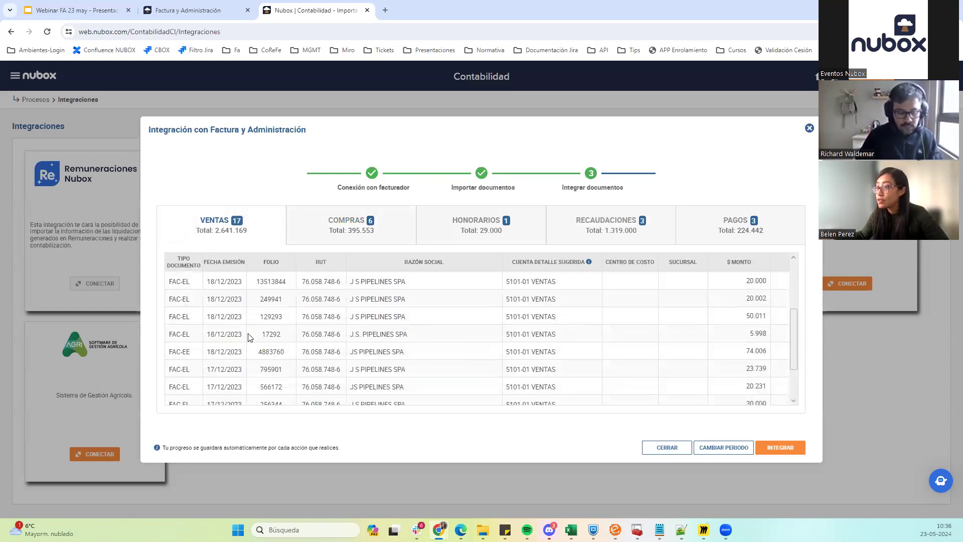
{"action": "scroll", "coordinate": [247, 337], "scroll_direction": "down", "scroll_amount": 2}
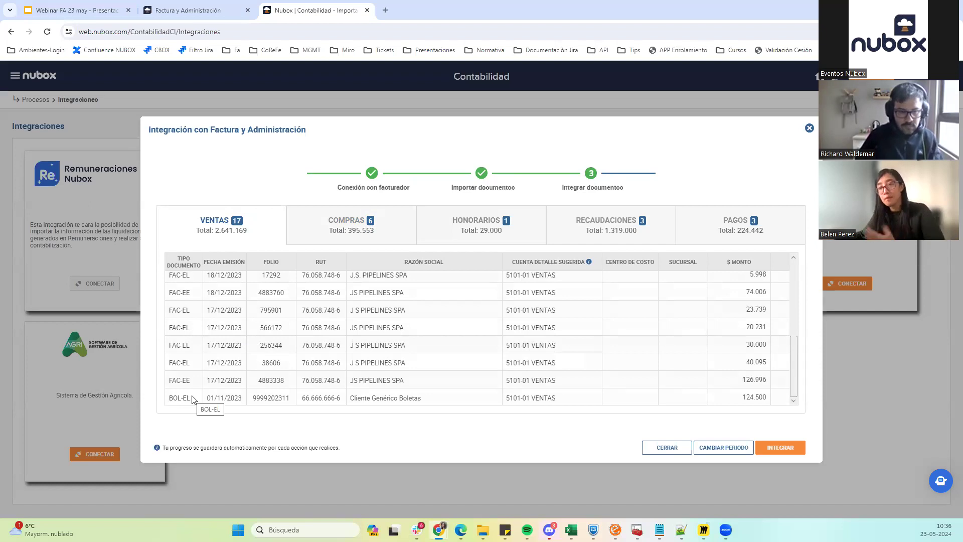
{"action": "scroll", "coordinate": [437, 339], "scroll_direction": "up", "scroll_amount": 5}
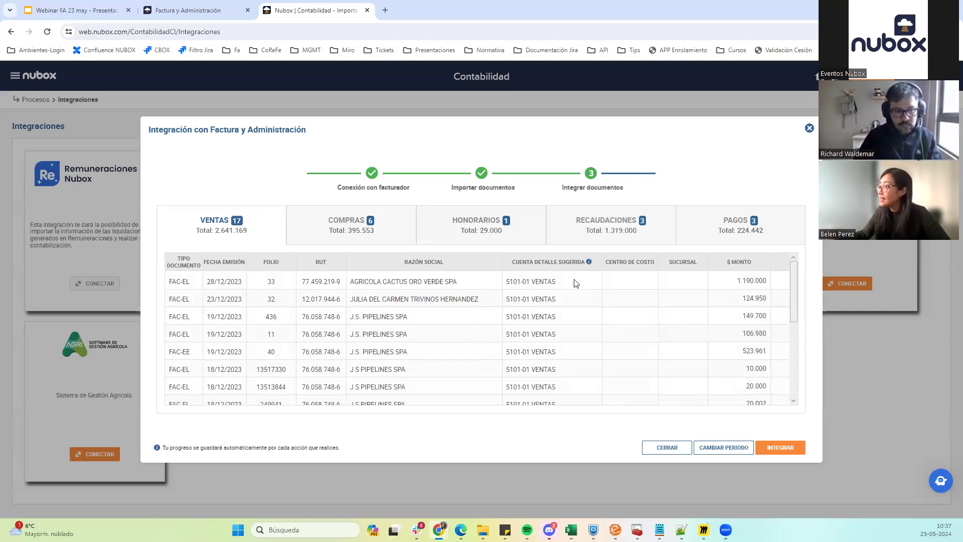
Set the suggested detail account of the J.S. PIPELINES SPA sales invoice with folio 436 to 5101-02 EXPORTACIONES.
{"action": "left_click", "coordinate": [545, 288]}
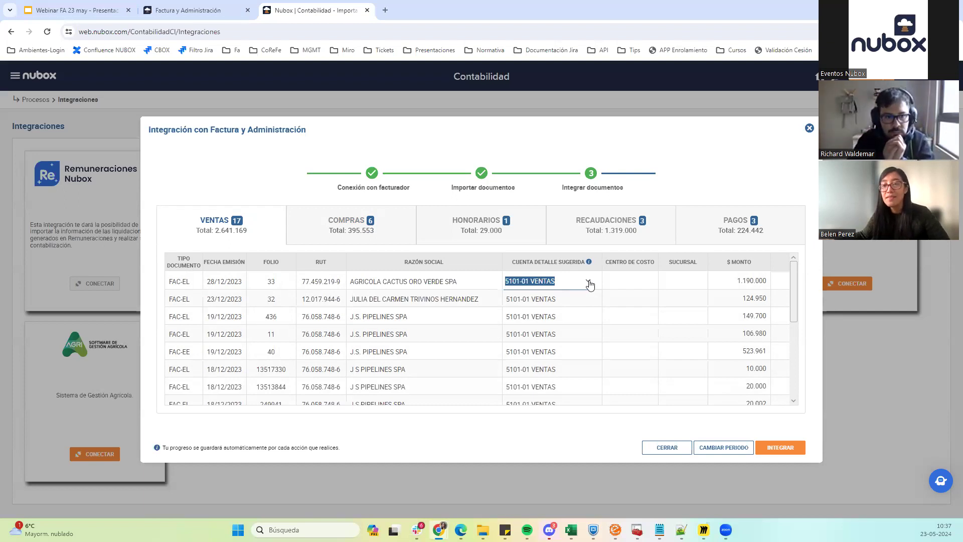
{"action": "left_click", "coordinate": [366, 317]}
{"action": "left_click_drag", "start_coordinate": [351, 317], "coordinate": [413, 312]}
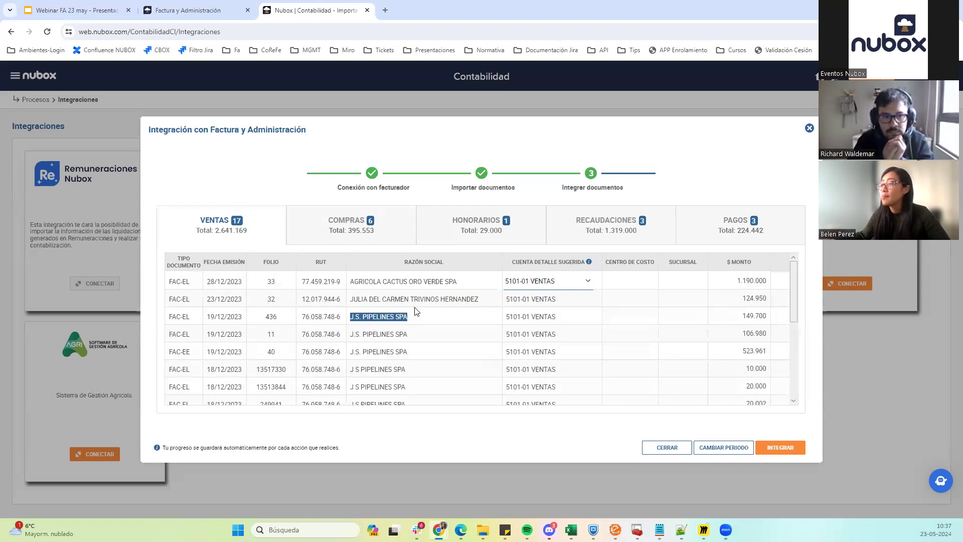
{"action": "left_click", "coordinate": [590, 320]}
{"action": "left_click", "coordinate": [580, 320]}
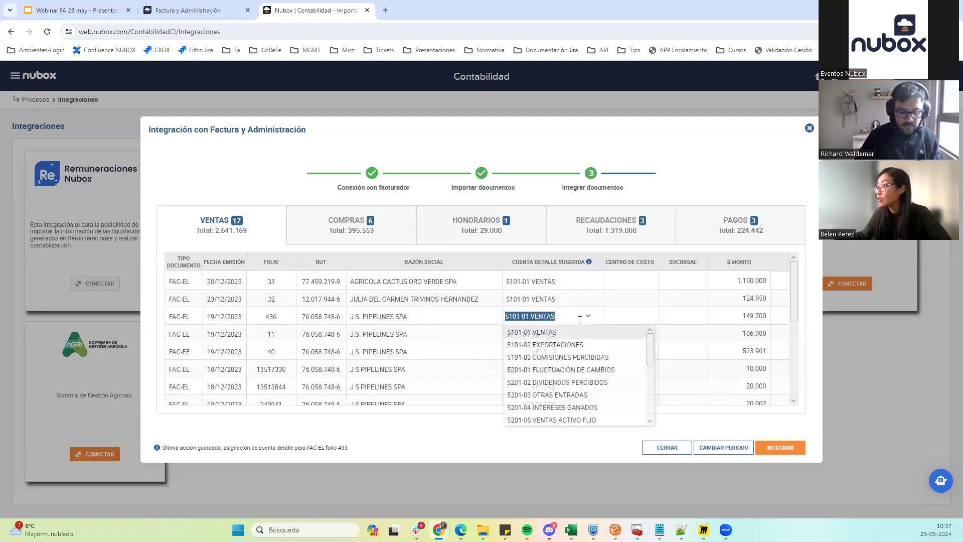
{"action": "left_click", "coordinate": [562, 346]}
{"action": "left_click", "coordinate": [419, 252]}
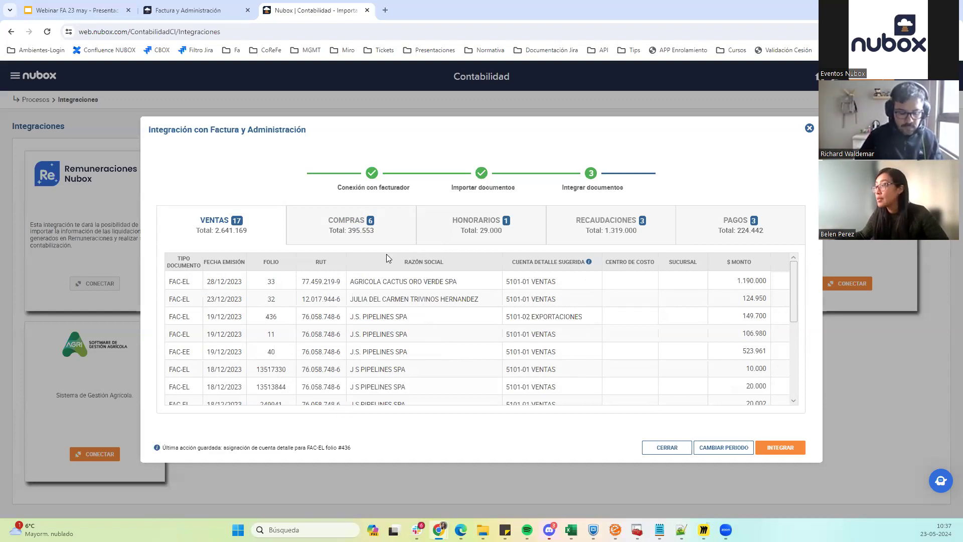
Review the imported Compras, Honorarios, Recaudaciones and Pagos, and integrate the documents into the accounting.
{"action": "left_click", "coordinate": [358, 231]}
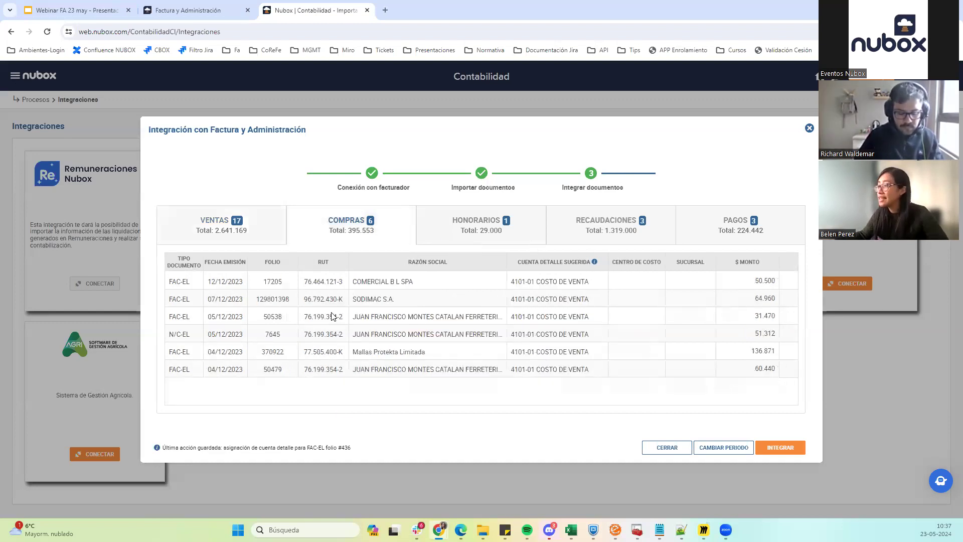
{"action": "left_click", "coordinate": [463, 227]}
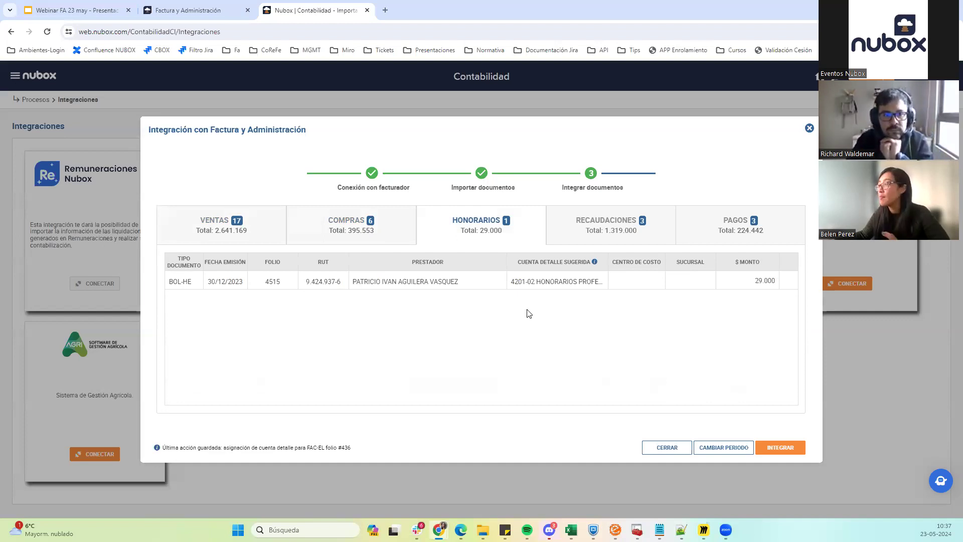
{"action": "left_click", "coordinate": [626, 236]}
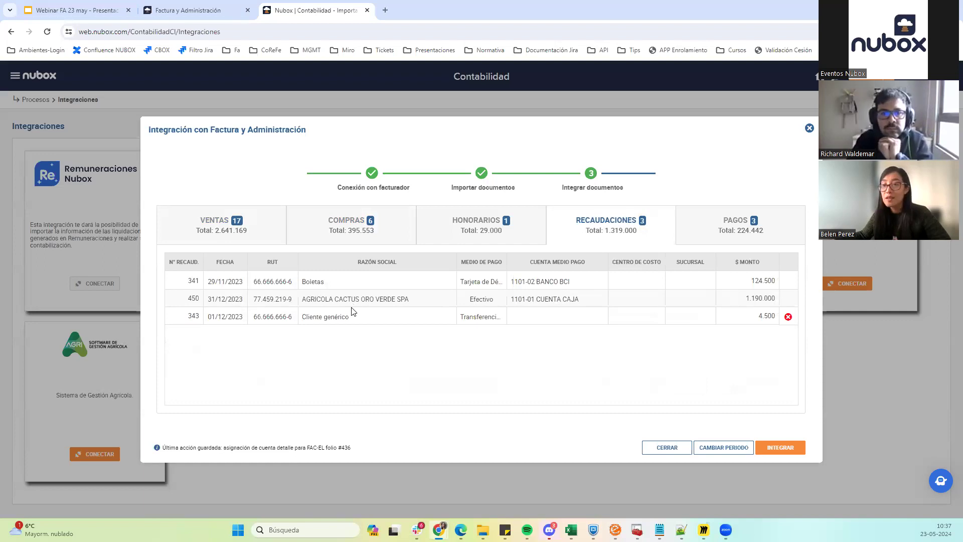
{"action": "left_click", "coordinate": [735, 228]}
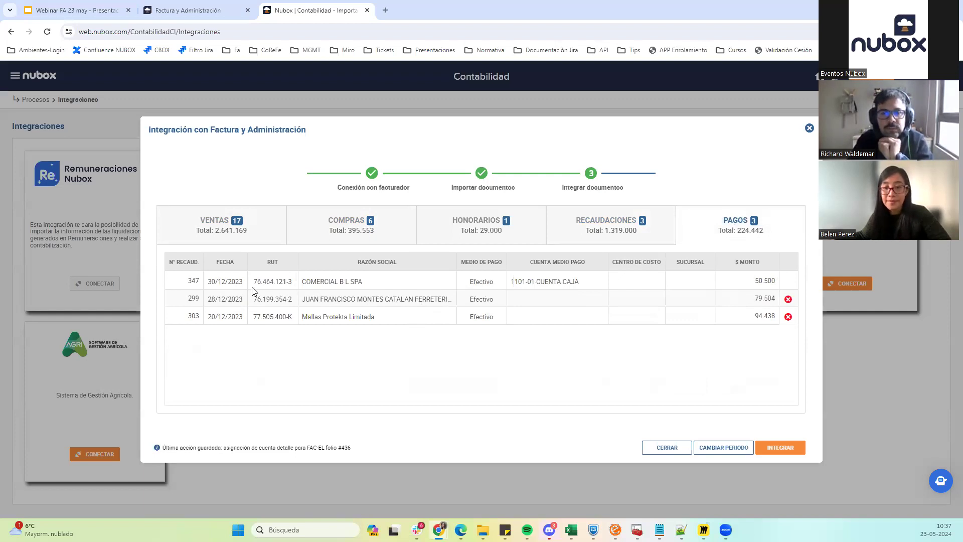
{"action": "left_click", "coordinate": [483, 221]}
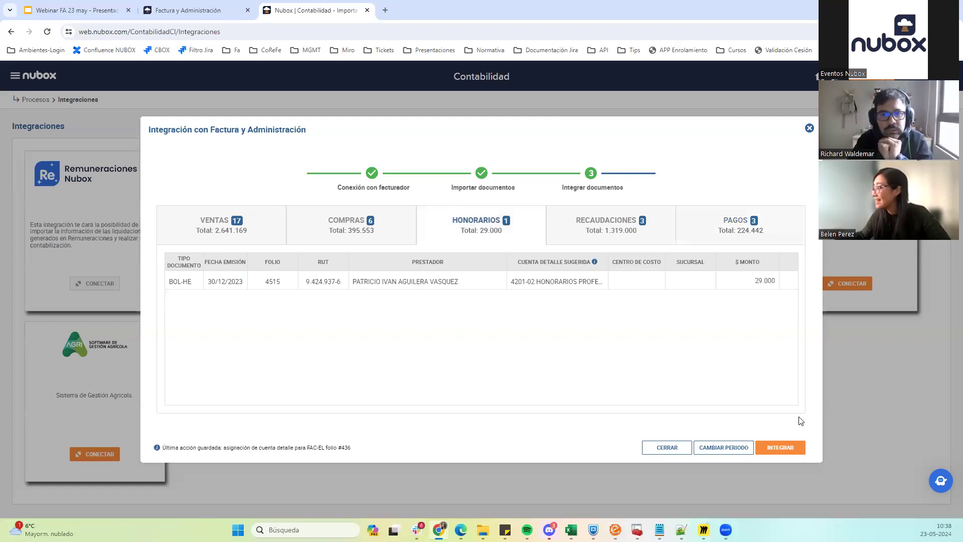
{"action": "left_click", "coordinate": [783, 449]}
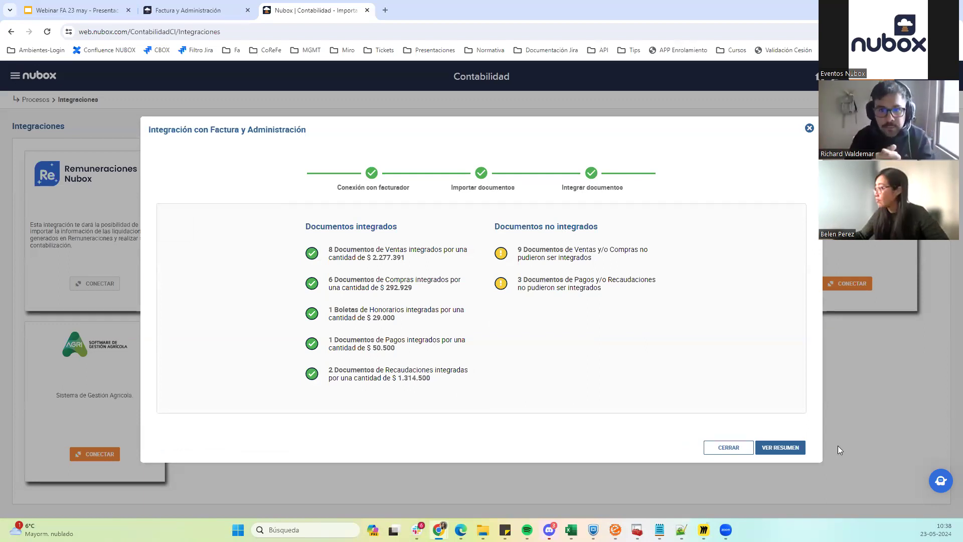
Open the integration summary and review the integration status of each Pagos and Recaudaciones entry.
{"action": "left_click", "coordinate": [785, 448]}
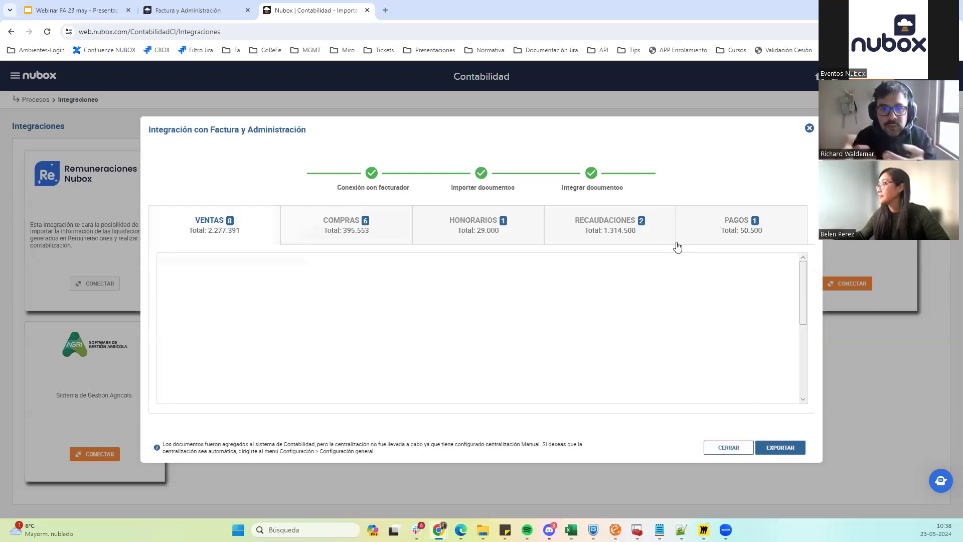
{"action": "left_click", "coordinate": [733, 233]}
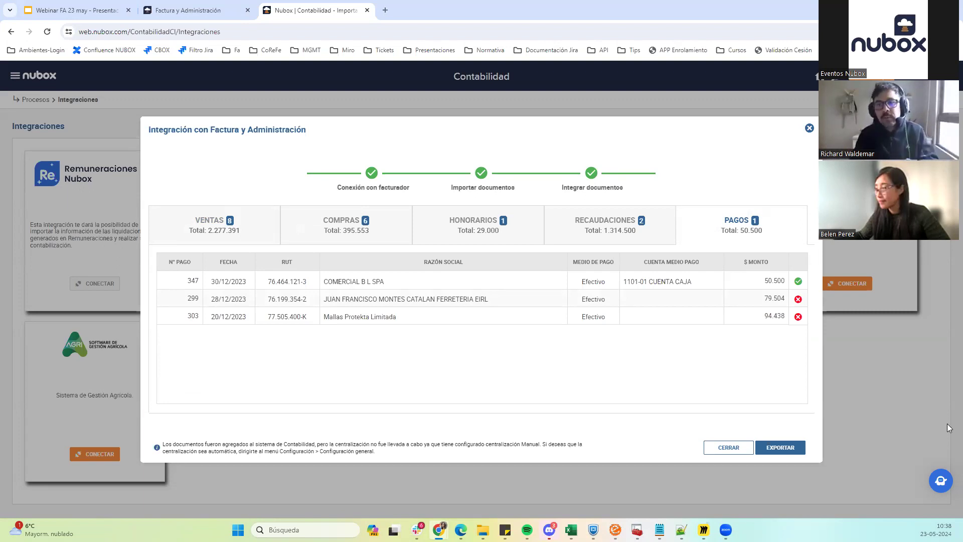
{"action": "mouse_move", "coordinate": [799, 300]}
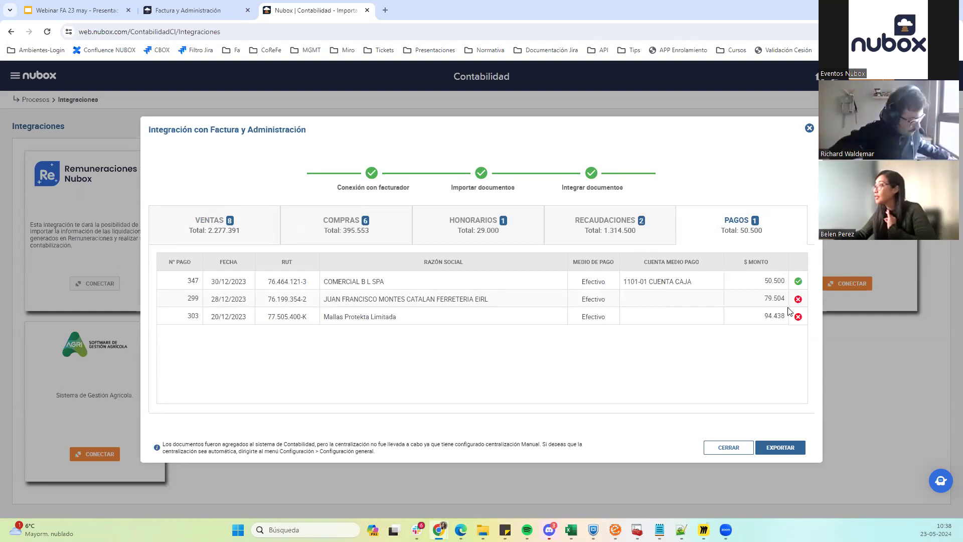
{"action": "mouse_move", "coordinate": [801, 321]}
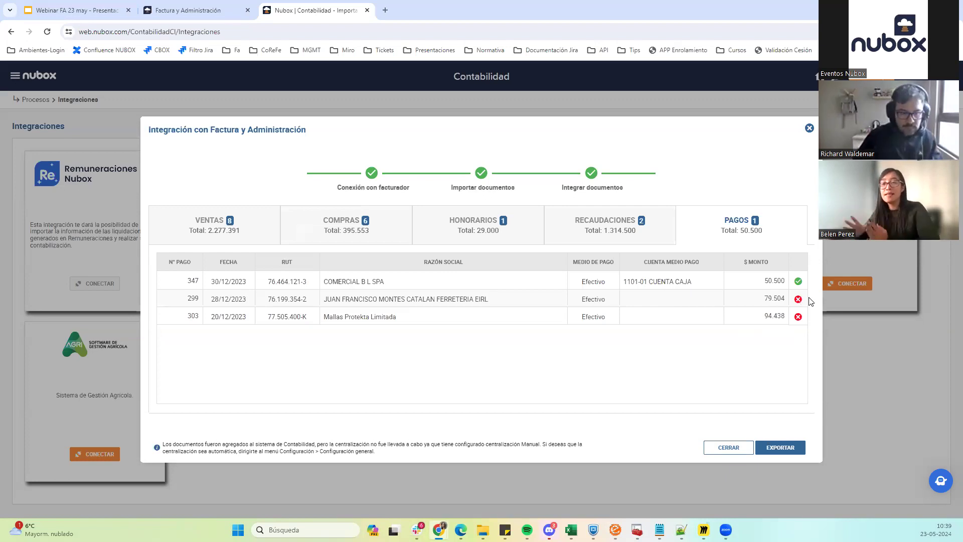
{"action": "left_click", "coordinate": [635, 241]}
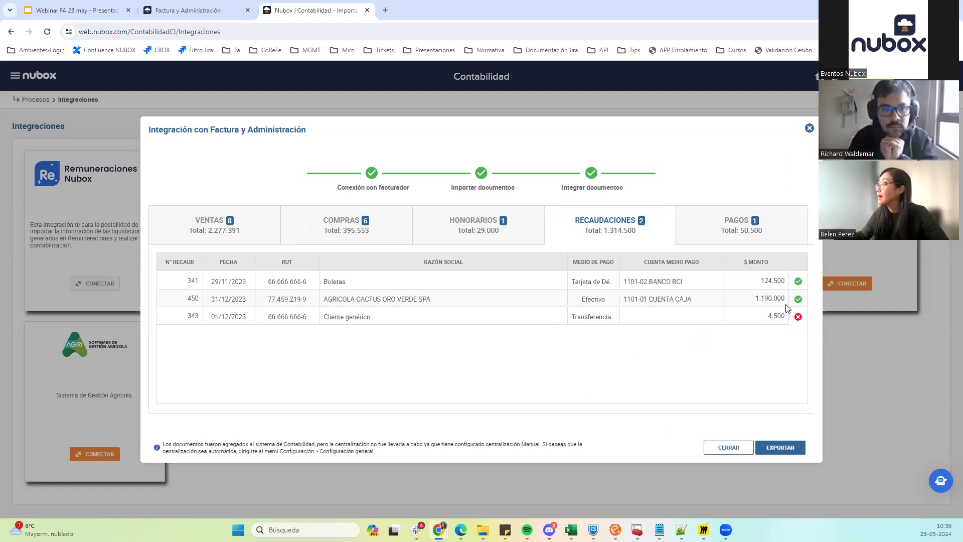
{"action": "mouse_move", "coordinate": [798, 316]}
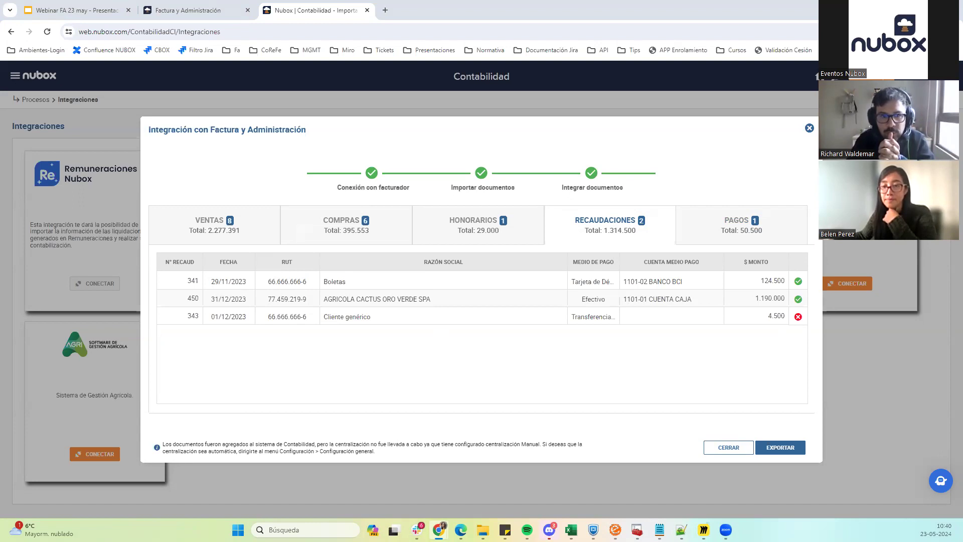
Switch to Factura y Administración, open a new user invitation in Gestión de usuarios and examine its required fields and role options.
{"action": "left_click", "coordinate": [186, 9]}
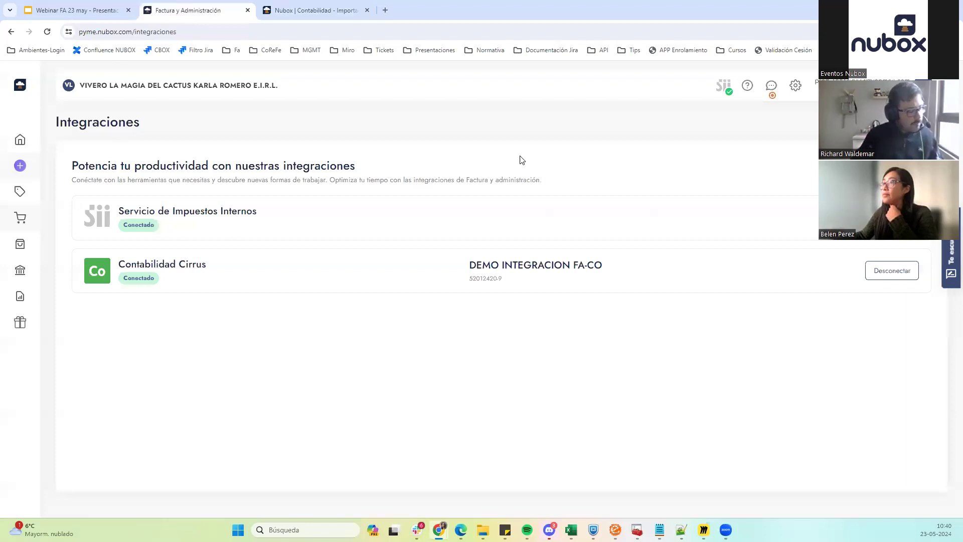
{"action": "left_click", "coordinate": [796, 85]}
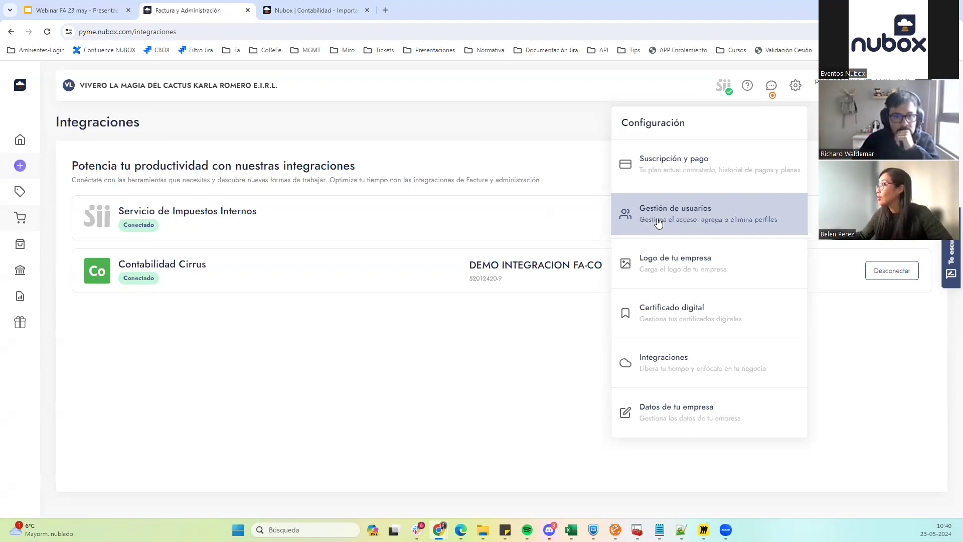
{"action": "left_click", "coordinate": [677, 217]}
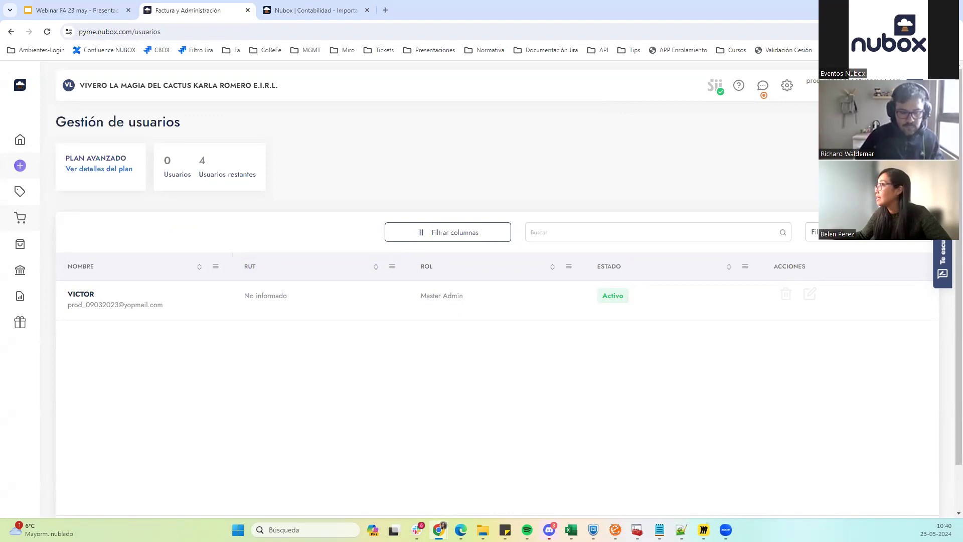
{"action": "left_click", "coordinate": [863, 231]}
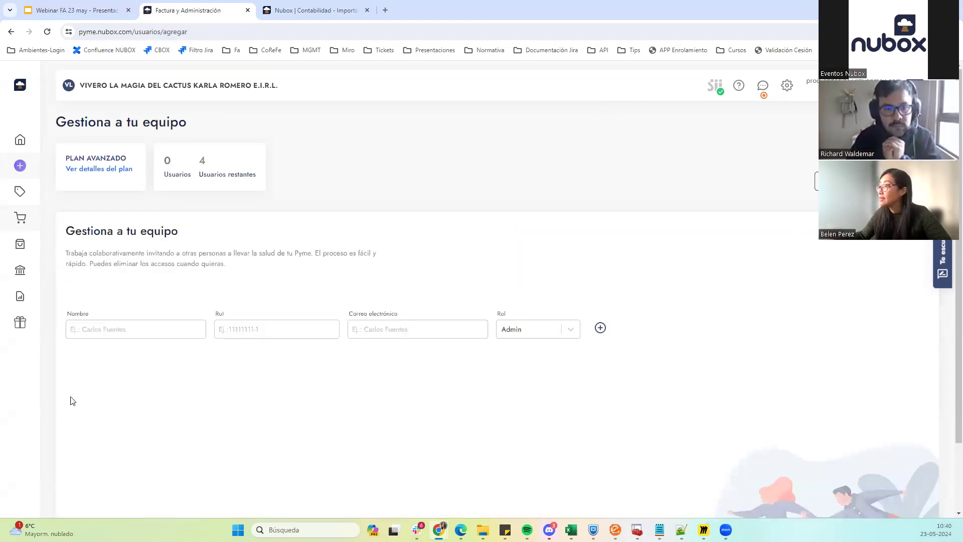
{"action": "left_click", "coordinate": [133, 335]}
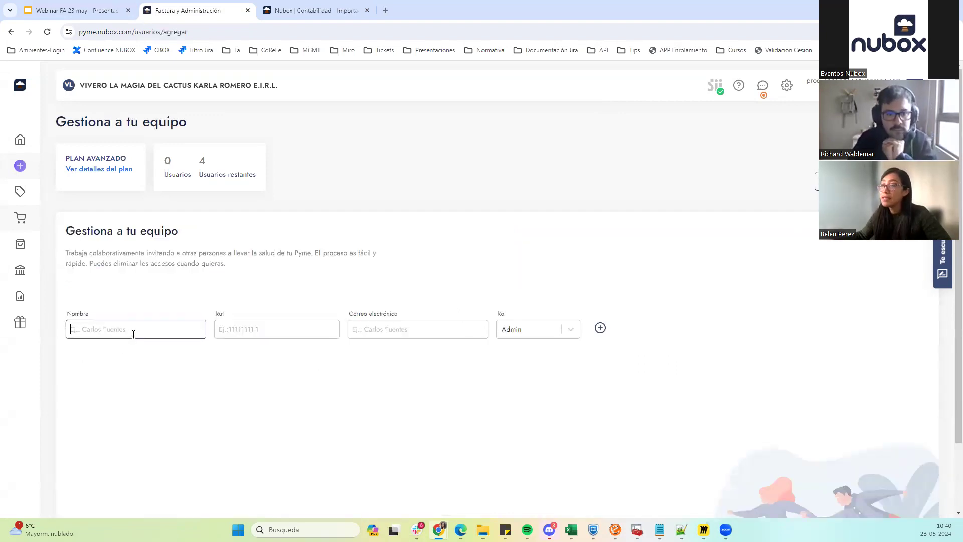
{"action": "left_click", "coordinate": [254, 327]}
{"action": "left_click", "coordinate": [412, 325]}
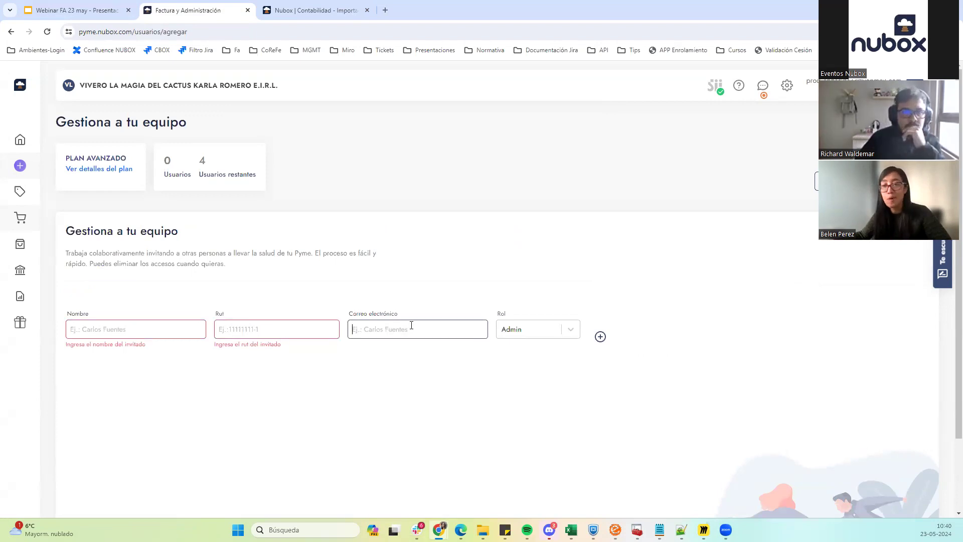
{"action": "left_click", "coordinate": [572, 332]}
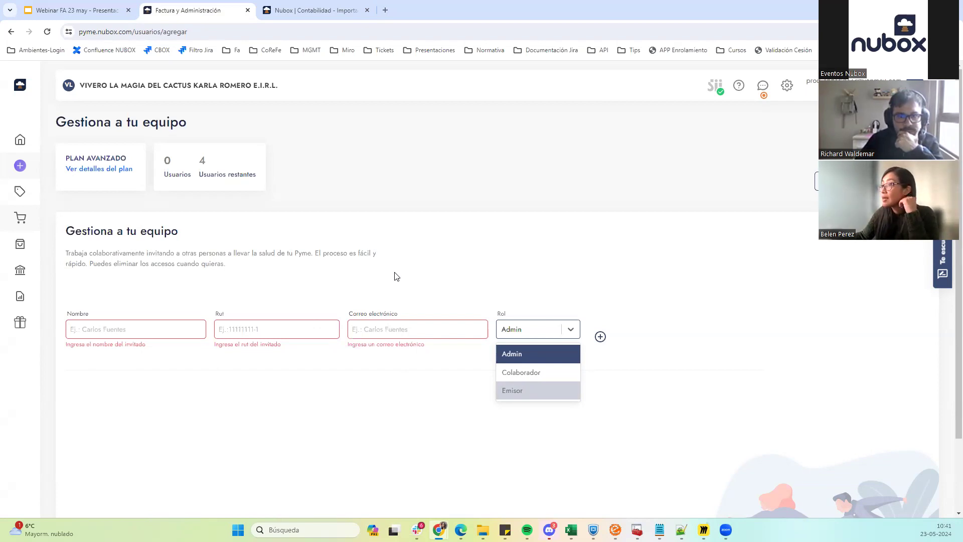
Look through the functions offered under Nuevo and Ventas in the navigation.
{"action": "mouse_move", "coordinate": [21, 146]}
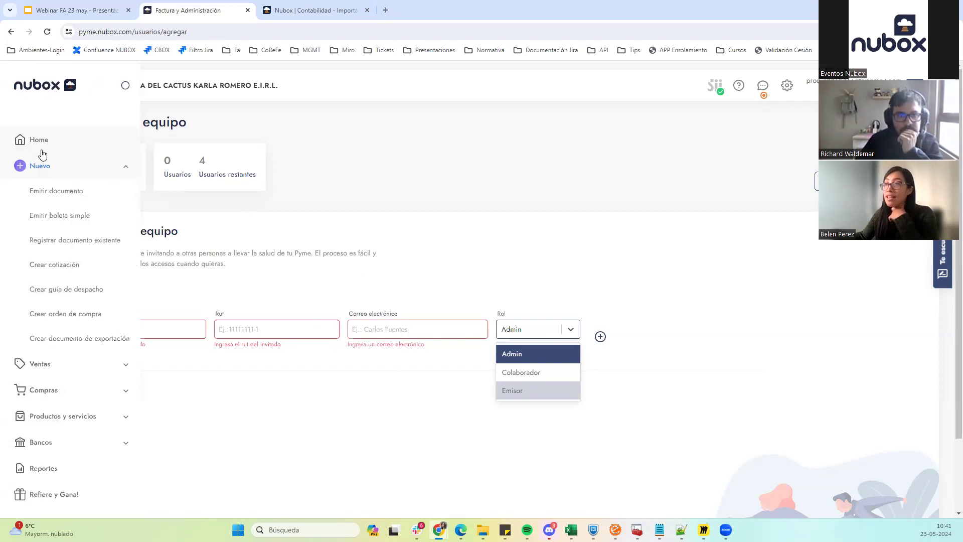
{"action": "left_click", "coordinate": [125, 365]}
{"action": "scroll", "coordinate": [69, 432], "scroll_direction": "down", "scroll_amount": 1}
{"action": "scroll", "coordinate": [69, 429], "scroll_direction": "down", "scroll_amount": 2}
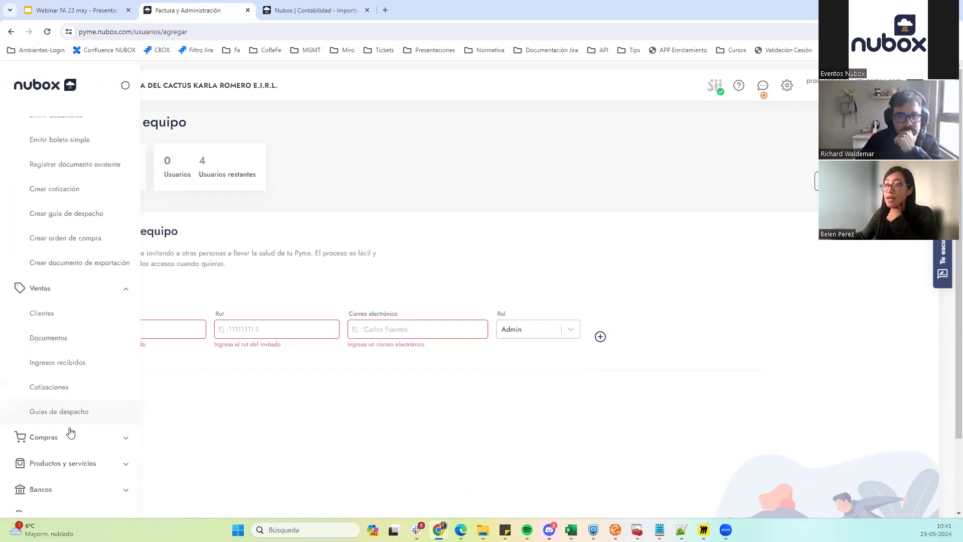
{"action": "left_click", "coordinate": [125, 371]}
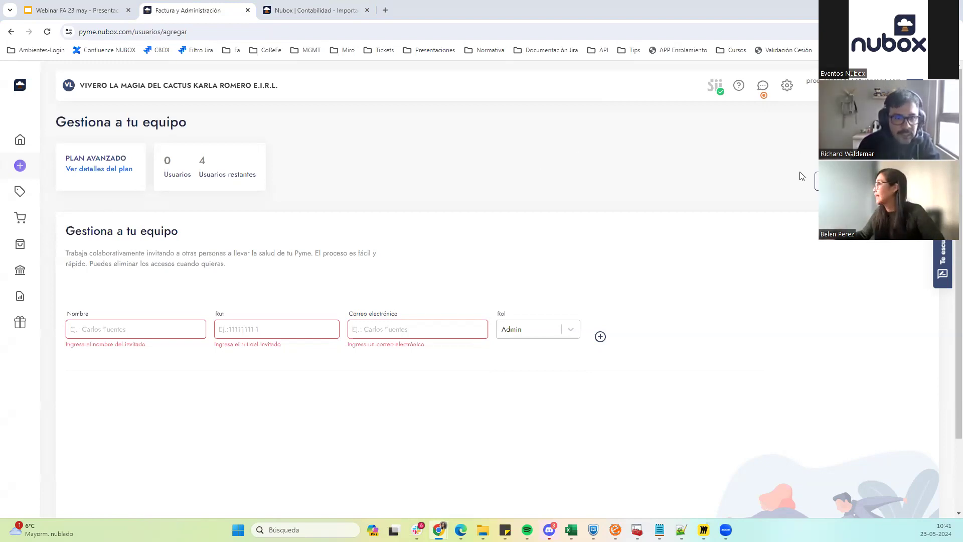
Leave the user invitation form and review the Home dashboard's sales, purchases and pending amounts.
{"action": "left_click", "coordinate": [817, 181]}
{"action": "scroll", "coordinate": [351, 208], "scroll_direction": "down", "scroll_amount": 1}
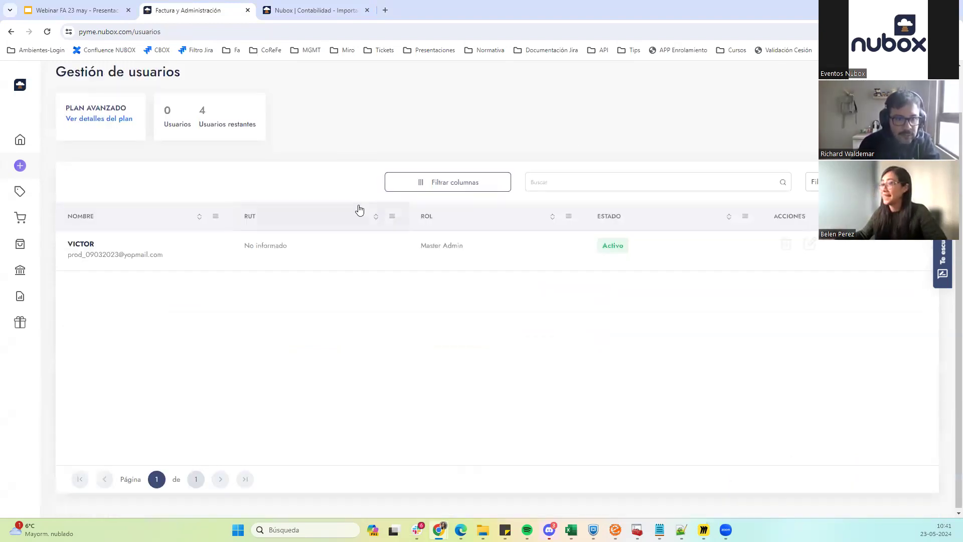
{"action": "left_click", "coordinate": [20, 139]}
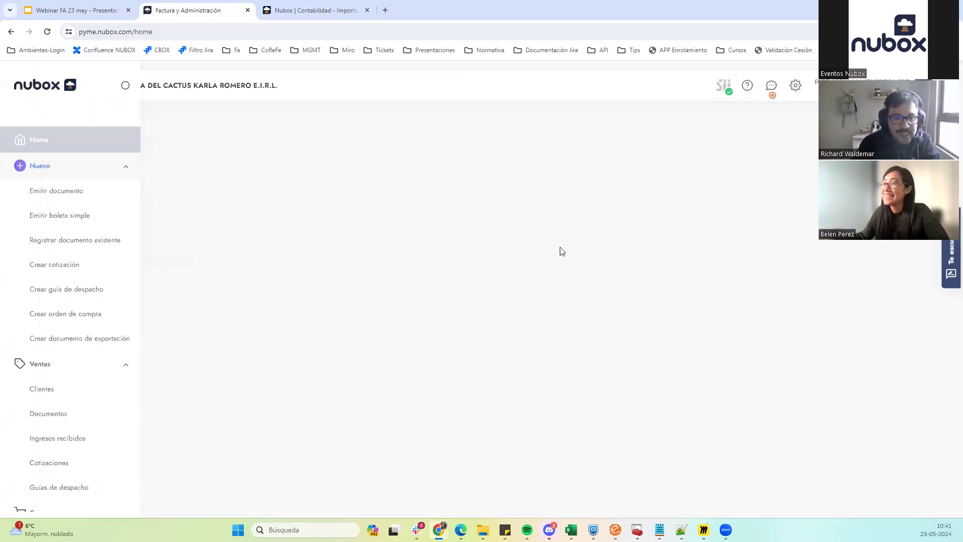
{"action": "scroll", "coordinate": [623, 255], "scroll_direction": "down", "scroll_amount": 7}
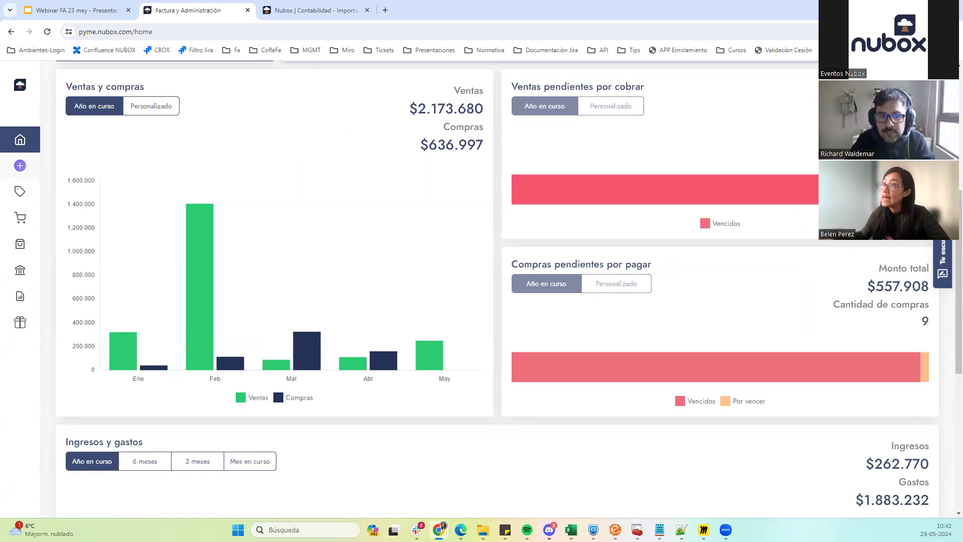
{"action": "scroll", "coordinate": [397, 281], "scroll_direction": "up", "scroll_amount": 6}
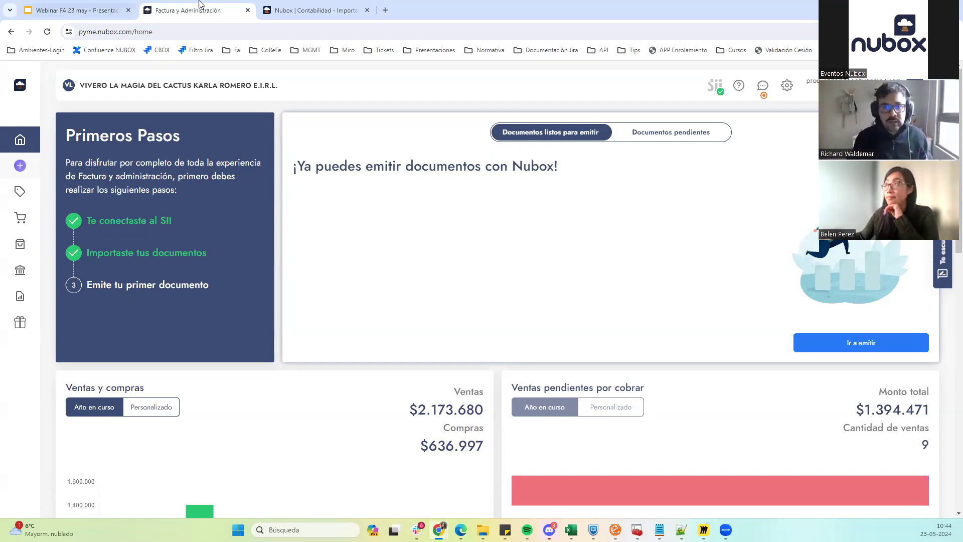
Disconnect Contabilidad Cirrus from DEMO INTEGRACION FA-CO in the Integraciones settings of Factura y Administración.
{"action": "left_click", "coordinate": [279, 6]}
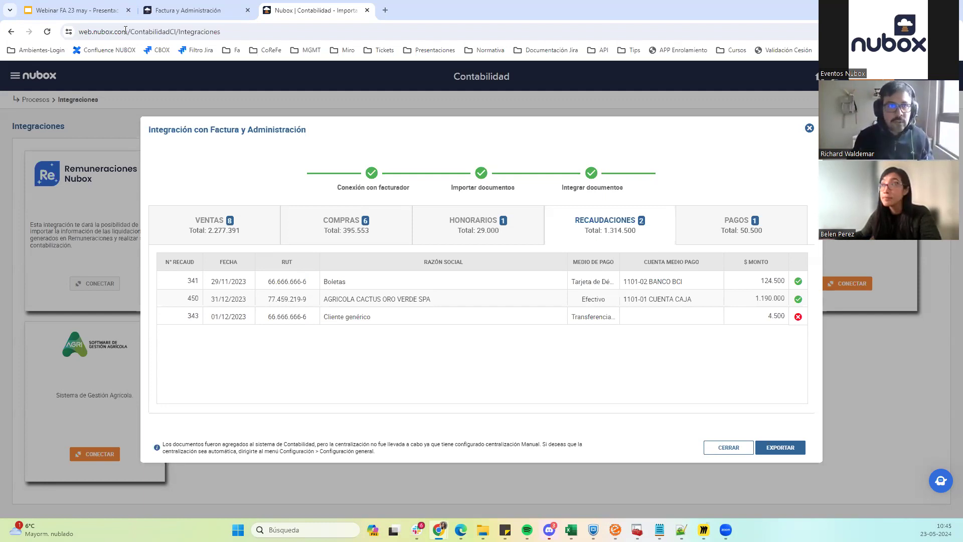
{"action": "left_click", "coordinate": [196, 8]}
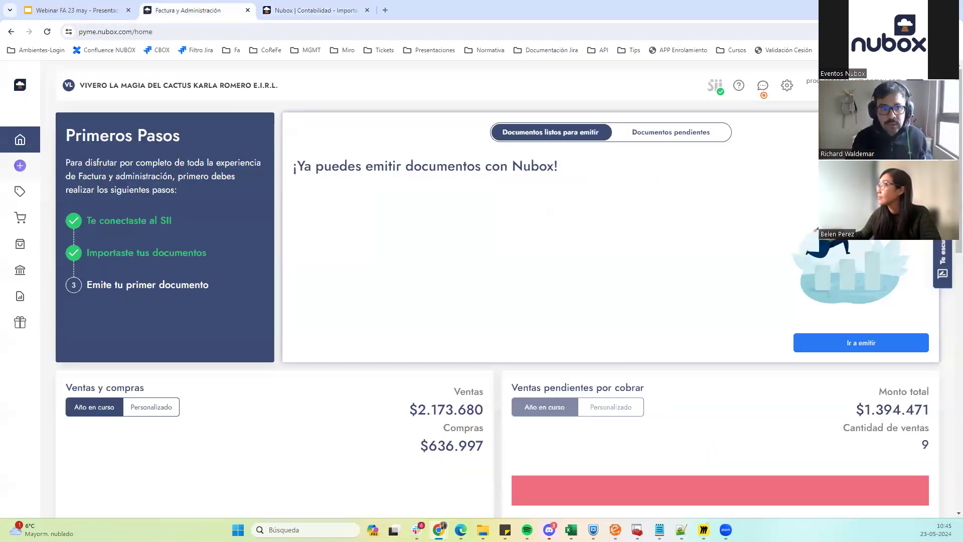
{"action": "left_click", "coordinate": [787, 85]}
{"action": "left_click", "coordinate": [695, 363]}
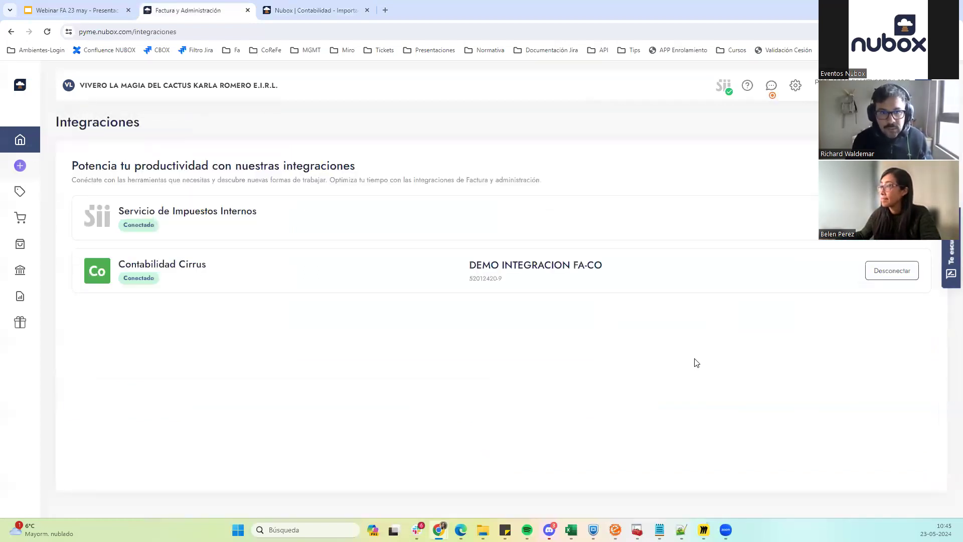
{"action": "left_click", "coordinate": [899, 275]}
{"action": "left_click", "coordinate": [517, 351]}
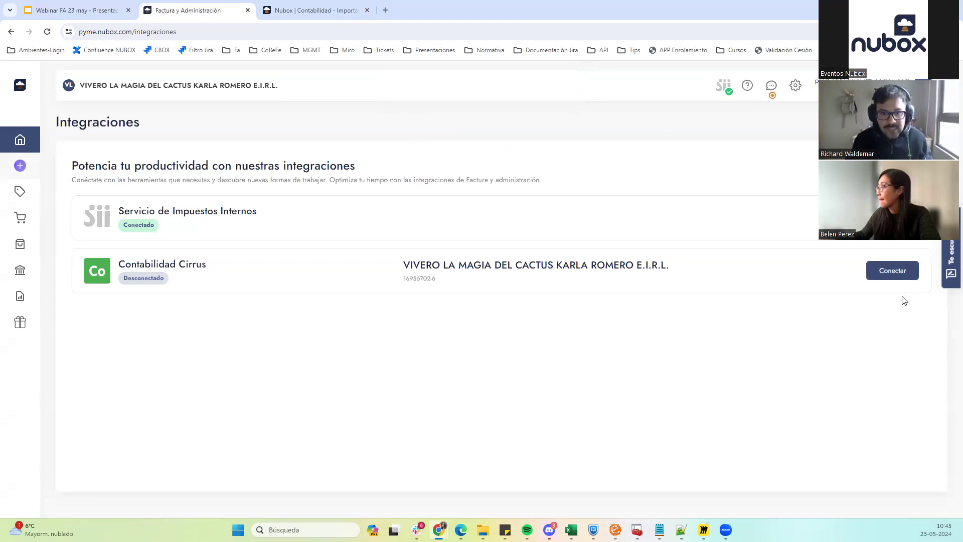
Start a new Contabilidad Cirrus integration and bring up the request form for the accountant's RUT.
{"action": "left_click", "coordinate": [887, 270]}
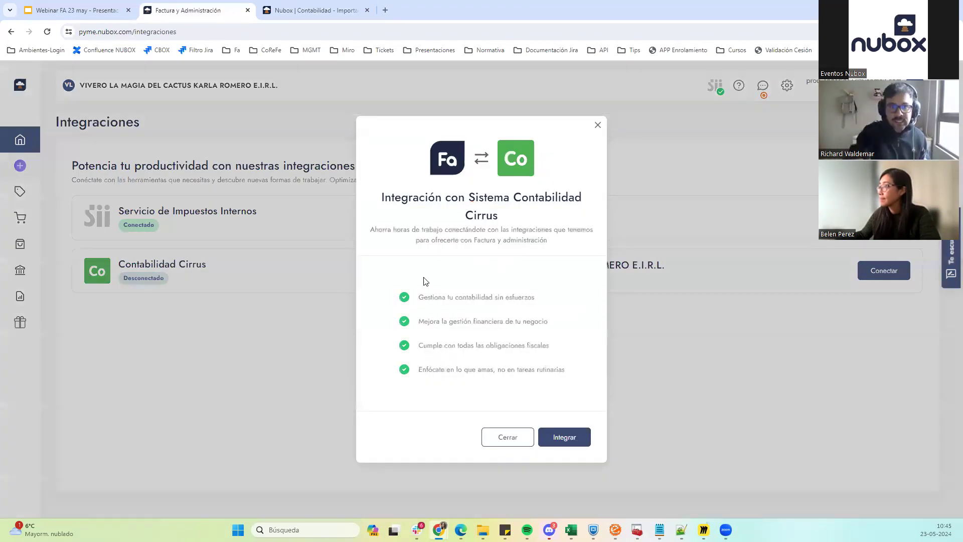
{"action": "left_click", "coordinate": [561, 437]}
{"action": "left_click_drag", "start_coordinate": [392, 271], "coordinate": [447, 273]}
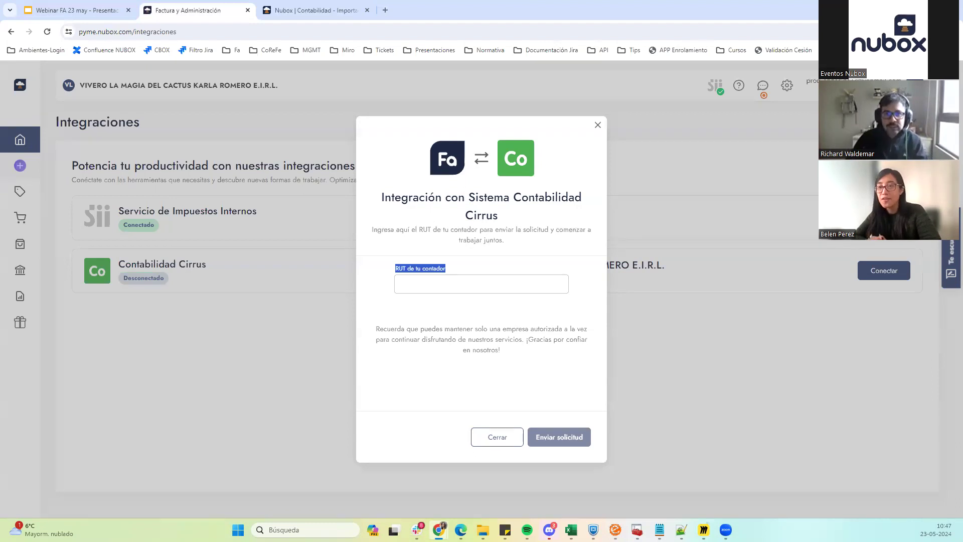
Switch to the Webinar FA 23 may presentation in Google Slides and bring the thumbnails around slide 10 into view.
{"action": "left_click", "coordinate": [92, 15]}
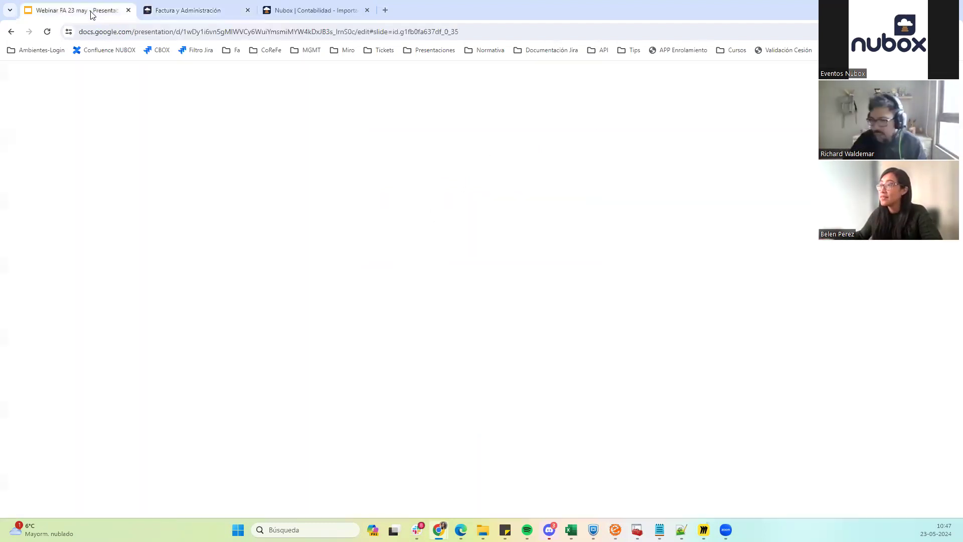
{"action": "scroll", "coordinate": [87, 329], "scroll_direction": "down", "scroll_amount": 3}
{"action": "scroll", "coordinate": [86, 329], "scroll_direction": "down", "scroll_amount": 4}
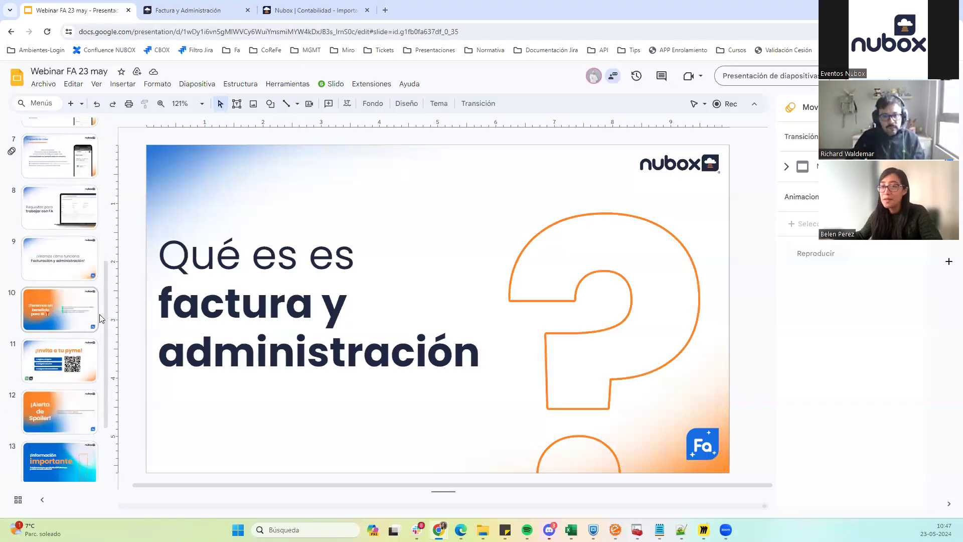